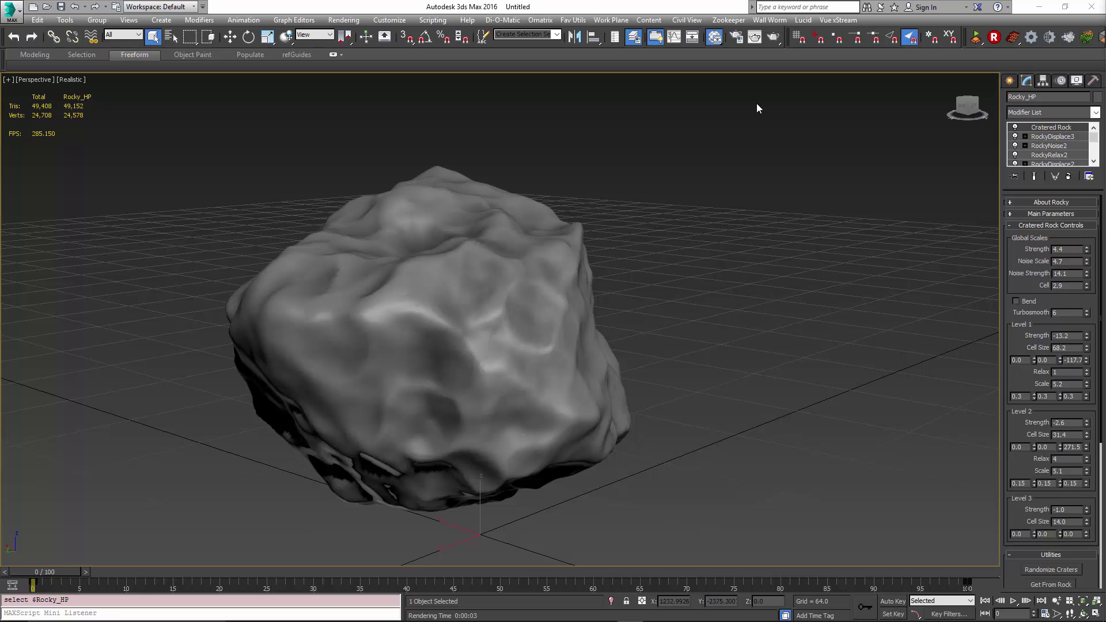
# Launch Bitmaps to Materials from the Wall Worm > Wall Worm Materials menu
pyautogui.click(764, 24)
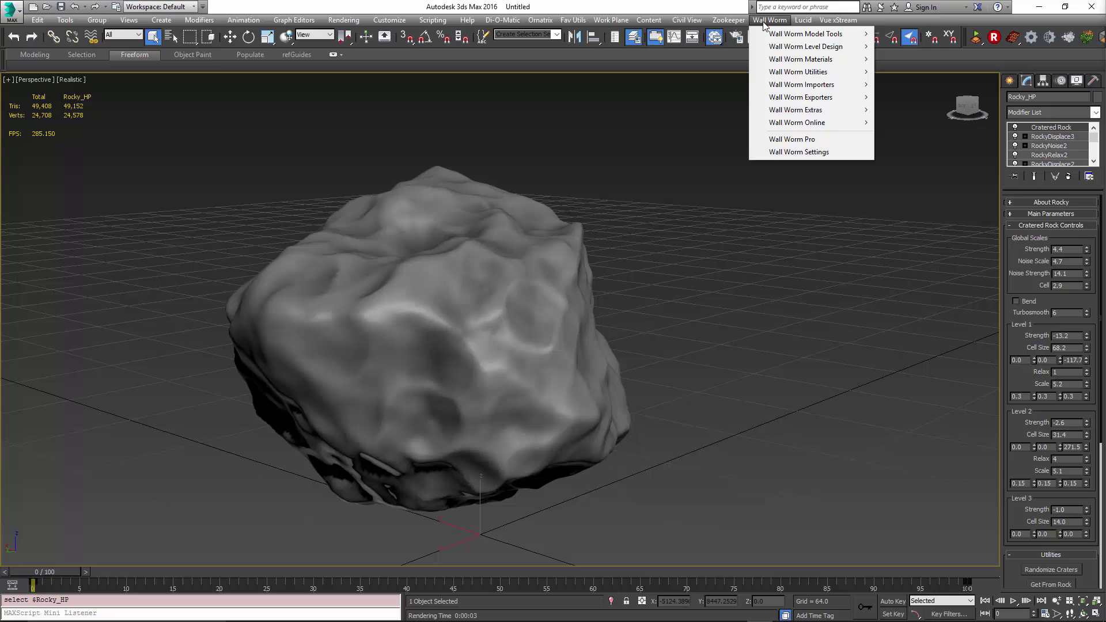
pyautogui.moveTo(793, 63)
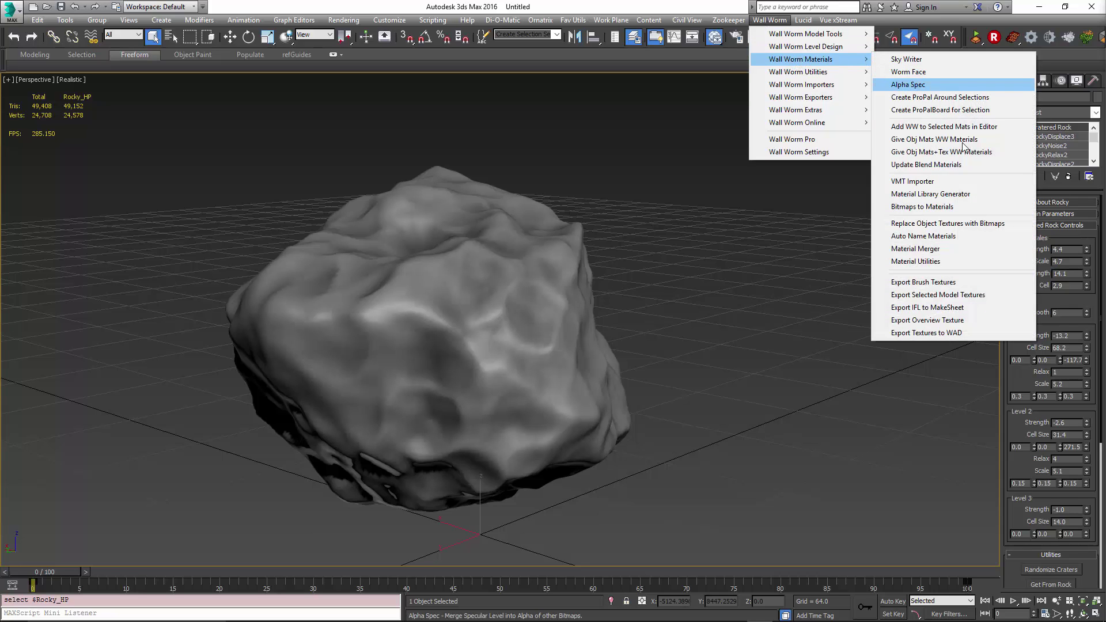
pyautogui.click(929, 208)
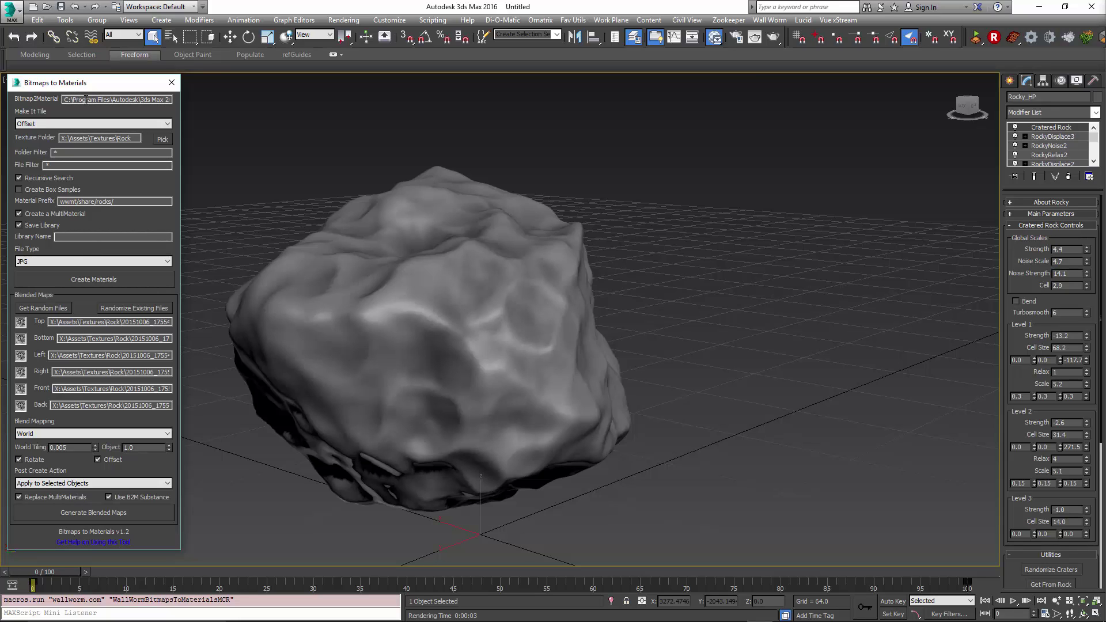
pyautogui.press('Tab')
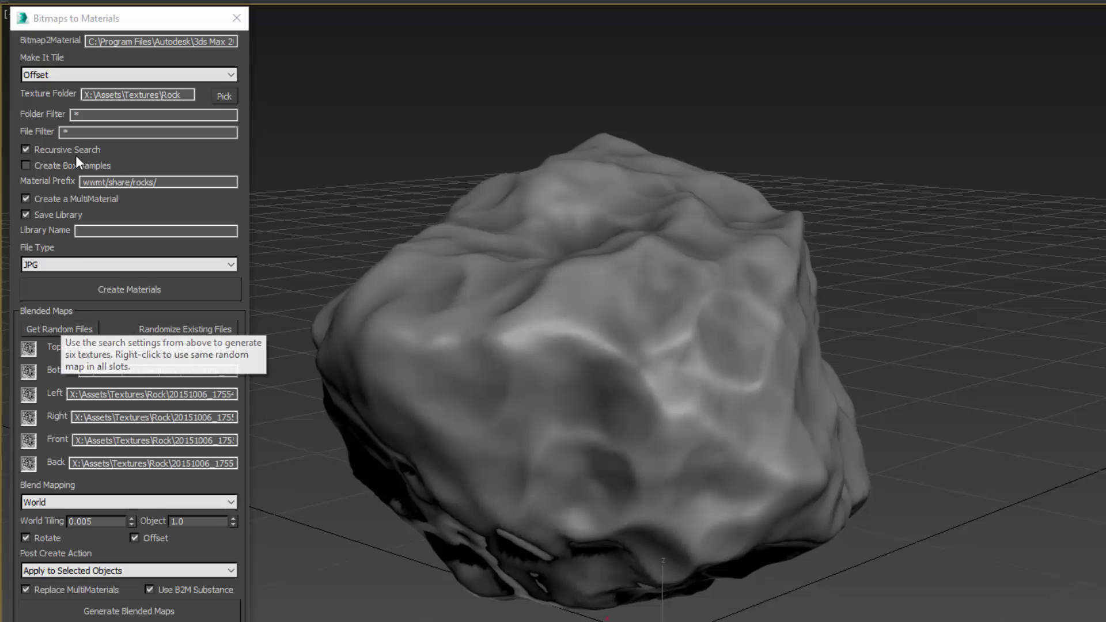
pyautogui.moveTo(143, 94)
pyautogui.mouseDown()
pyautogui.moveTo(232, 92)
pyautogui.moveTo(144, 94)
pyautogui.mouseUp()
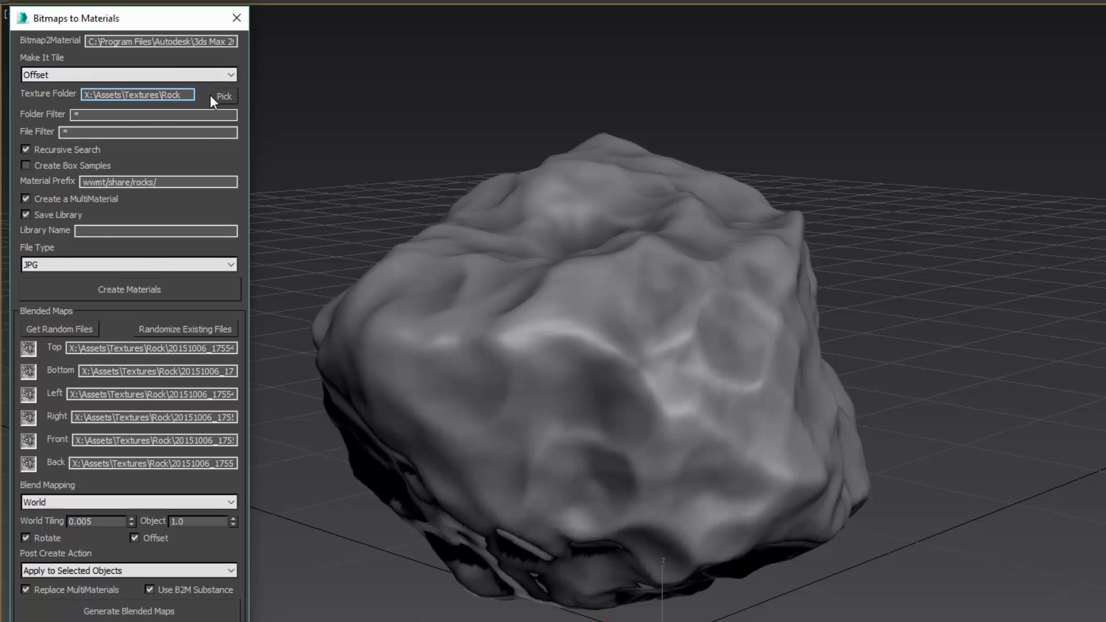
pyautogui.click(592, 334)
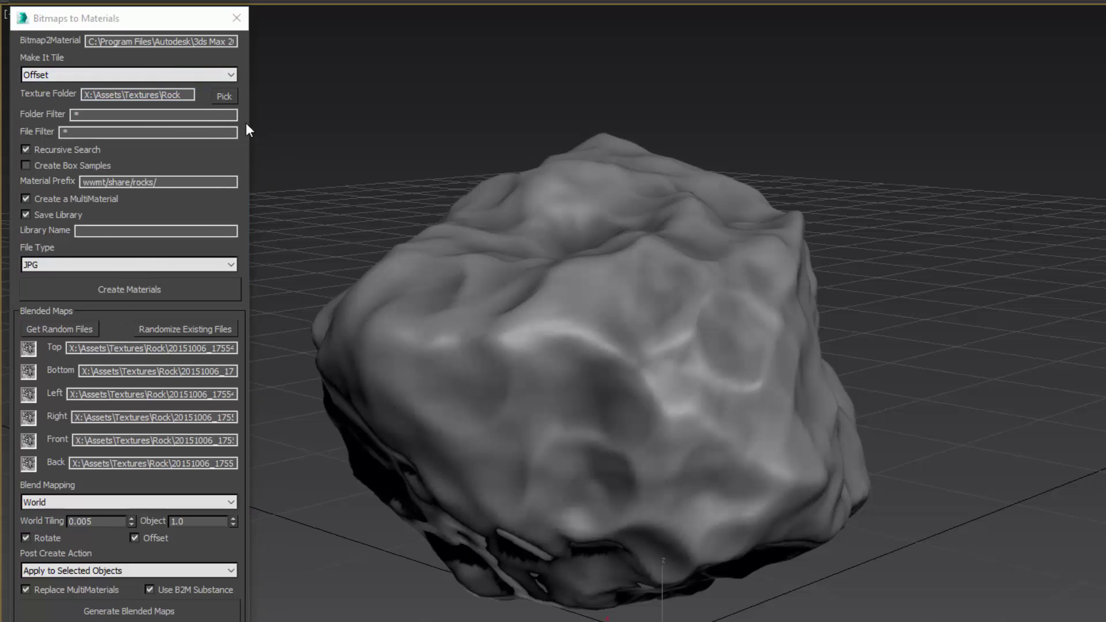
pyautogui.rightClick(222, 95)
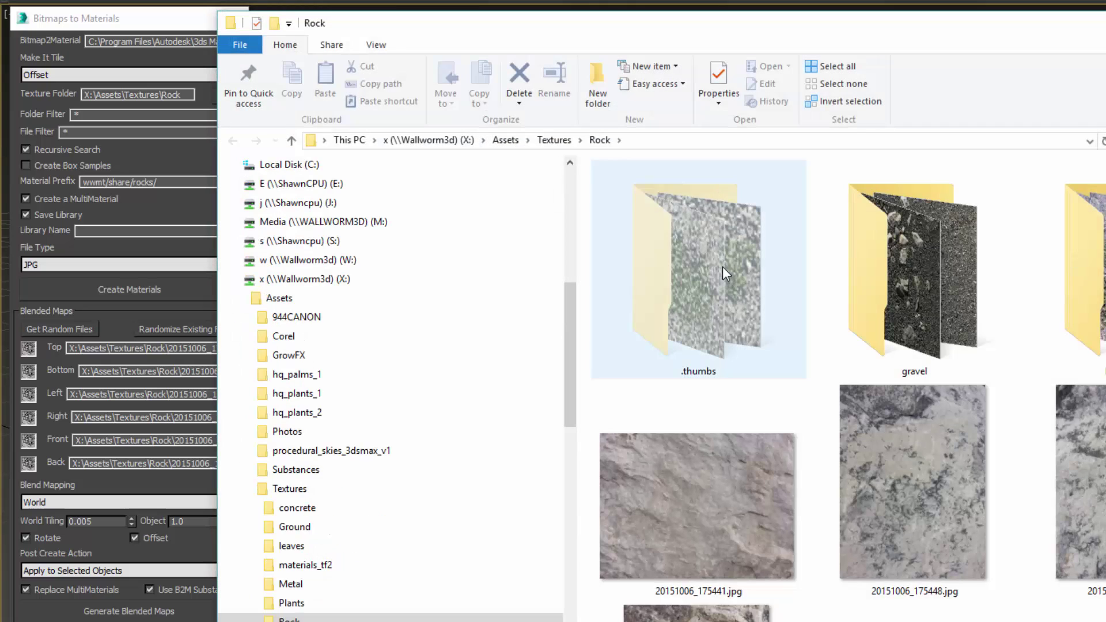
pyautogui.keyDown('ctrl'); pyautogui.scroll(2, 967, 430); pyautogui.keyUp('ctrl')
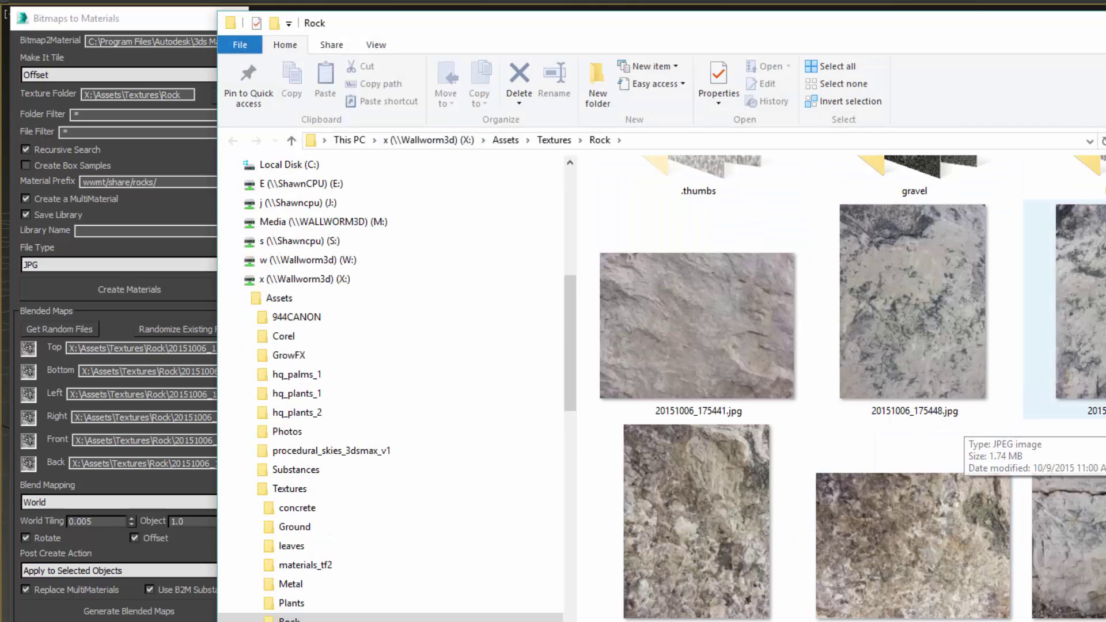
pyautogui.scroll(-2, 964, 426)
pyautogui.scroll(-15, 841, 387)
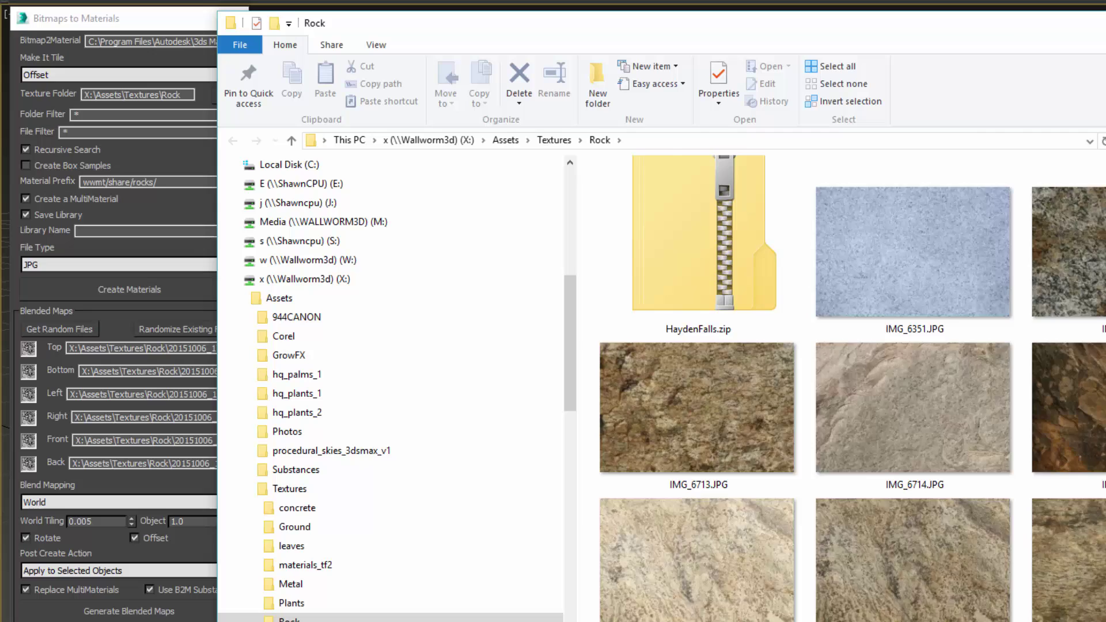
pyautogui.scroll(-1, 852, 388)
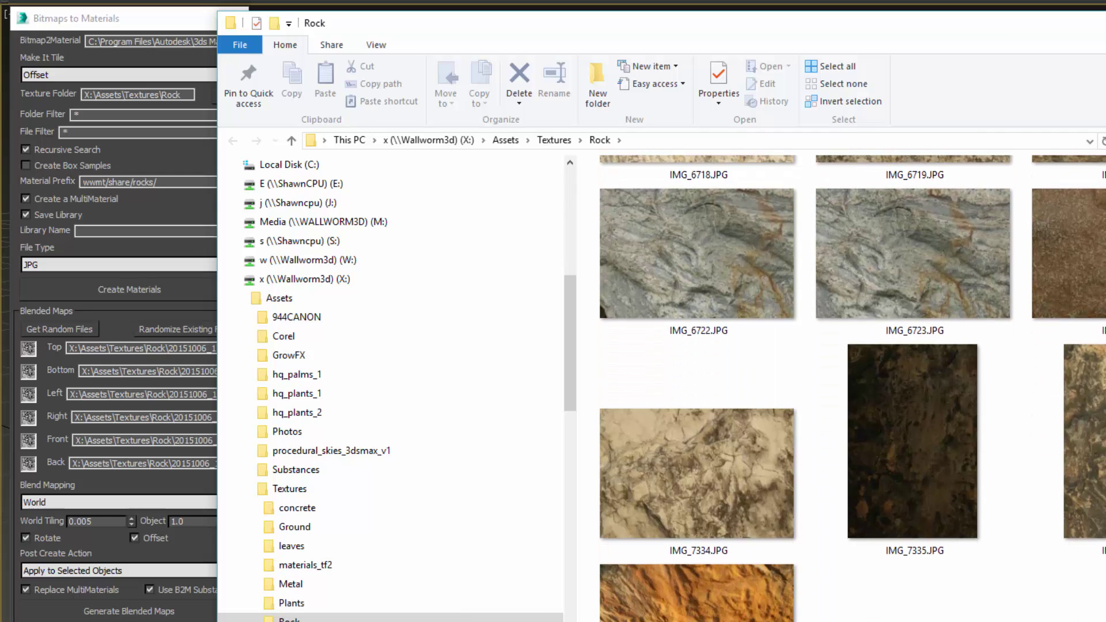
pyautogui.press('super+Down')
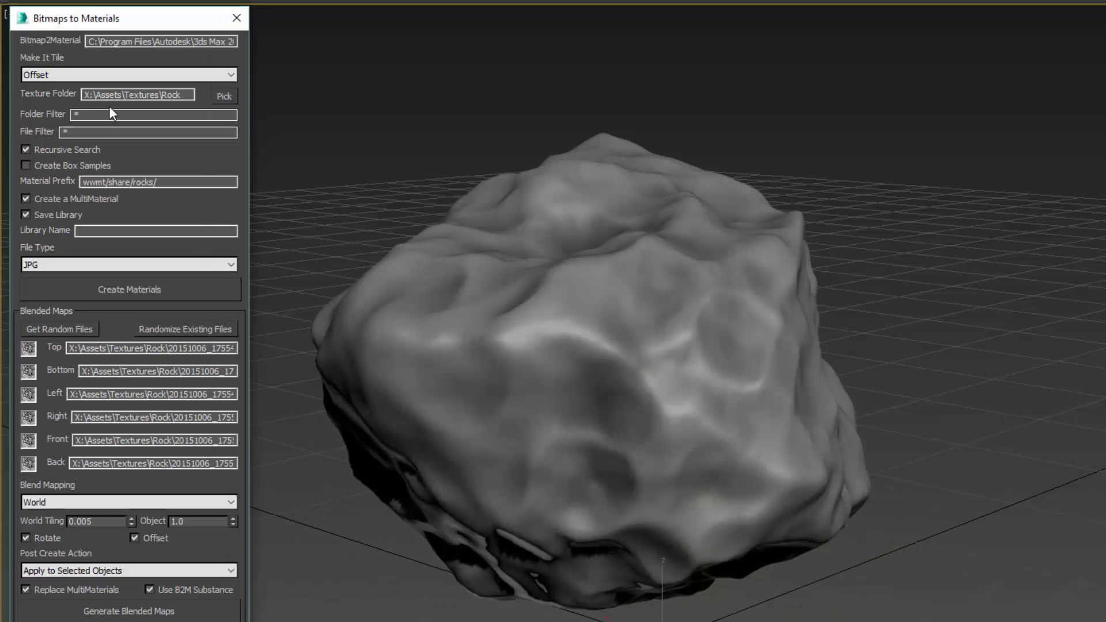
# Turn off Recursive Search and fill all six blend slots with IMG_6715.JPG via Get Random Files
pyautogui.click(23, 151)
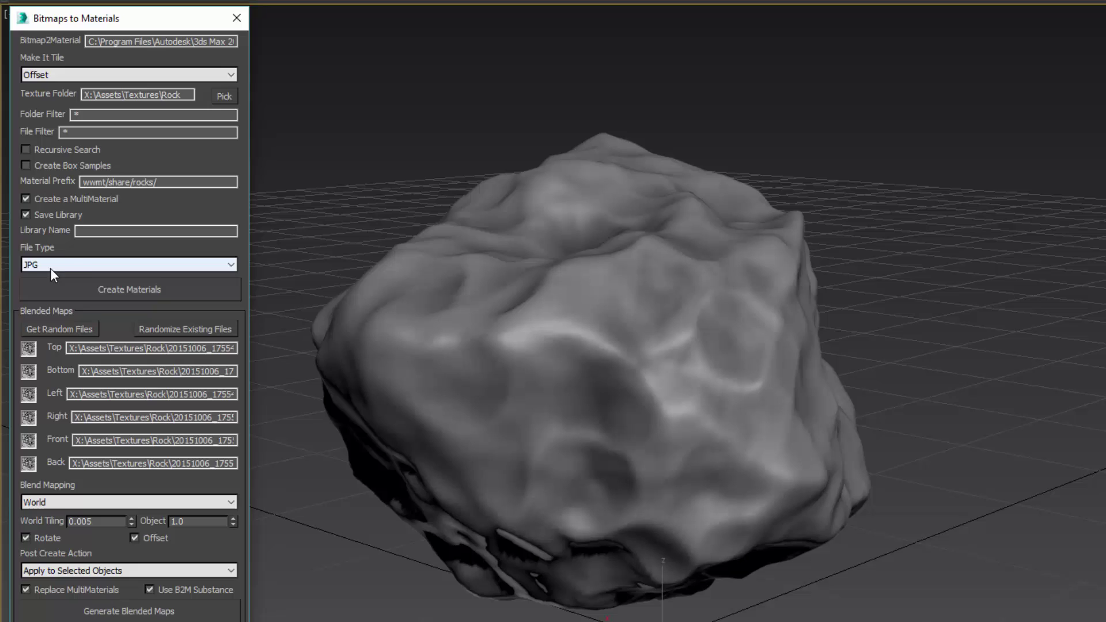
pyautogui.click(65, 331)
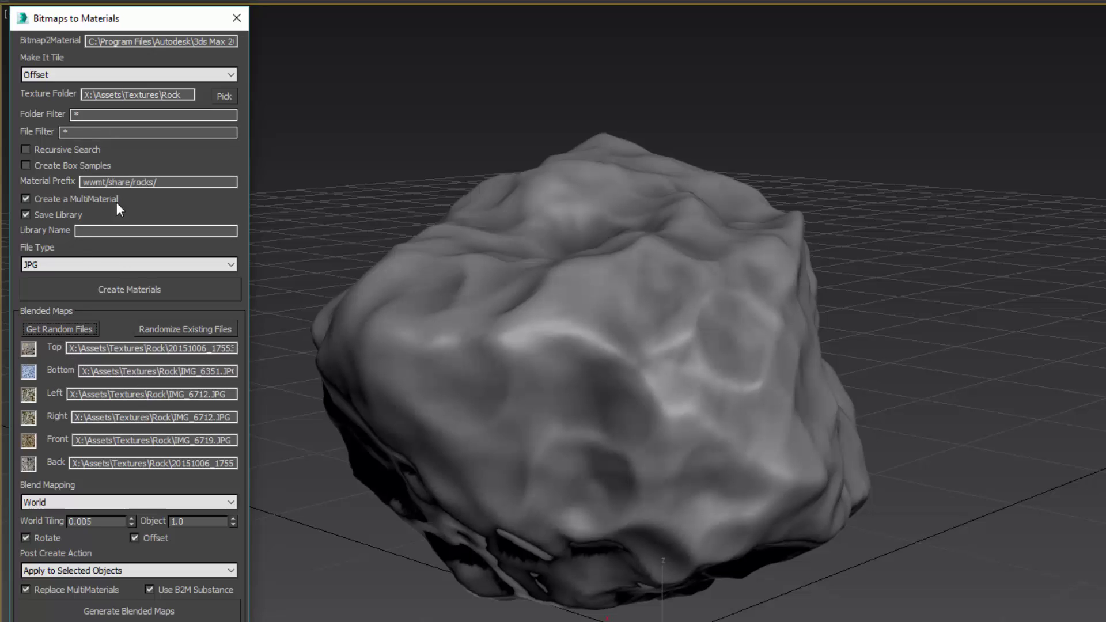
pyautogui.click(54, 328)
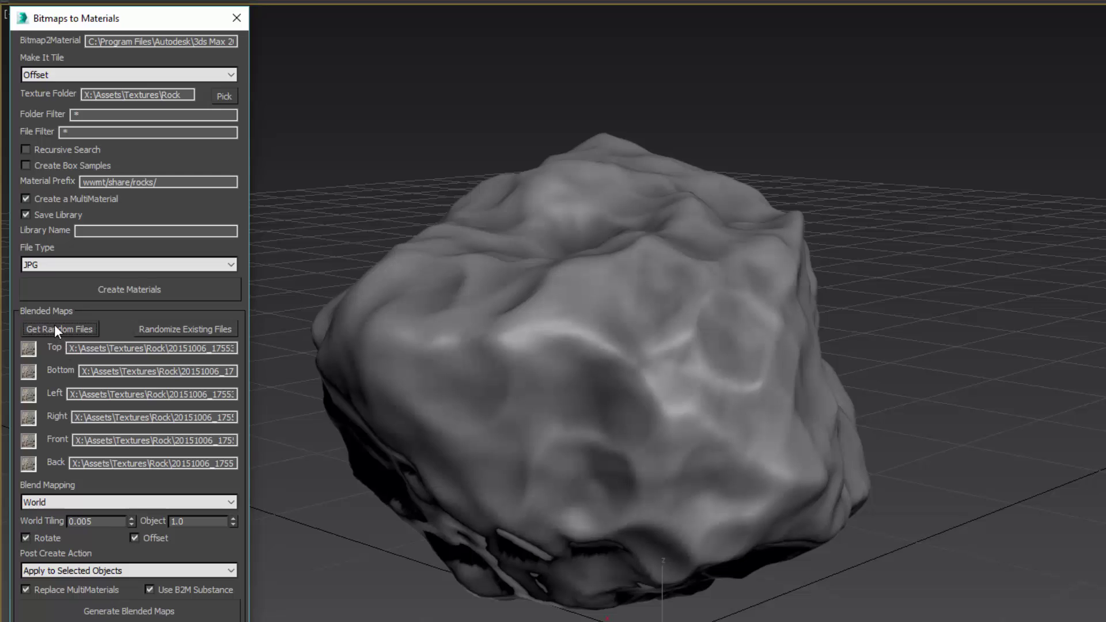
pyautogui.click(51, 327)
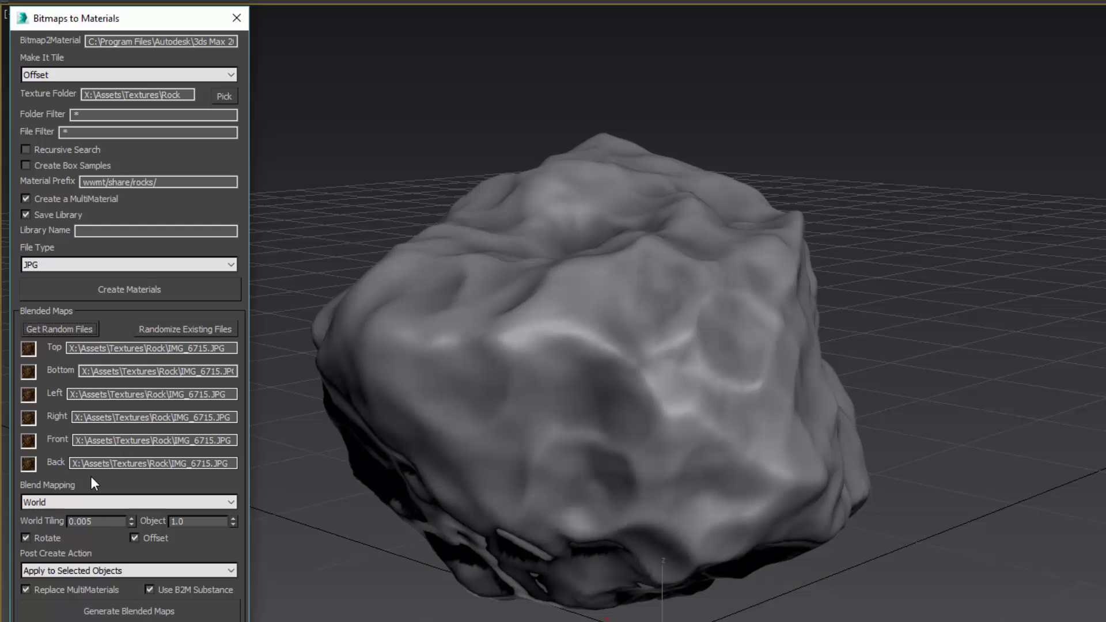
pyautogui.click(47, 503)
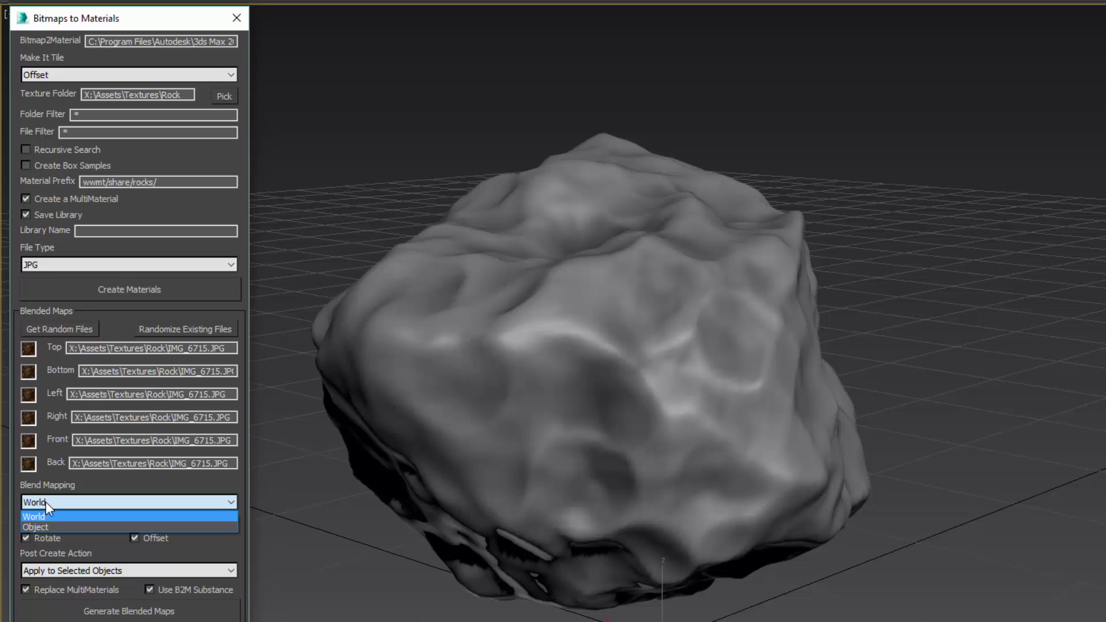
pyautogui.click(46, 502)
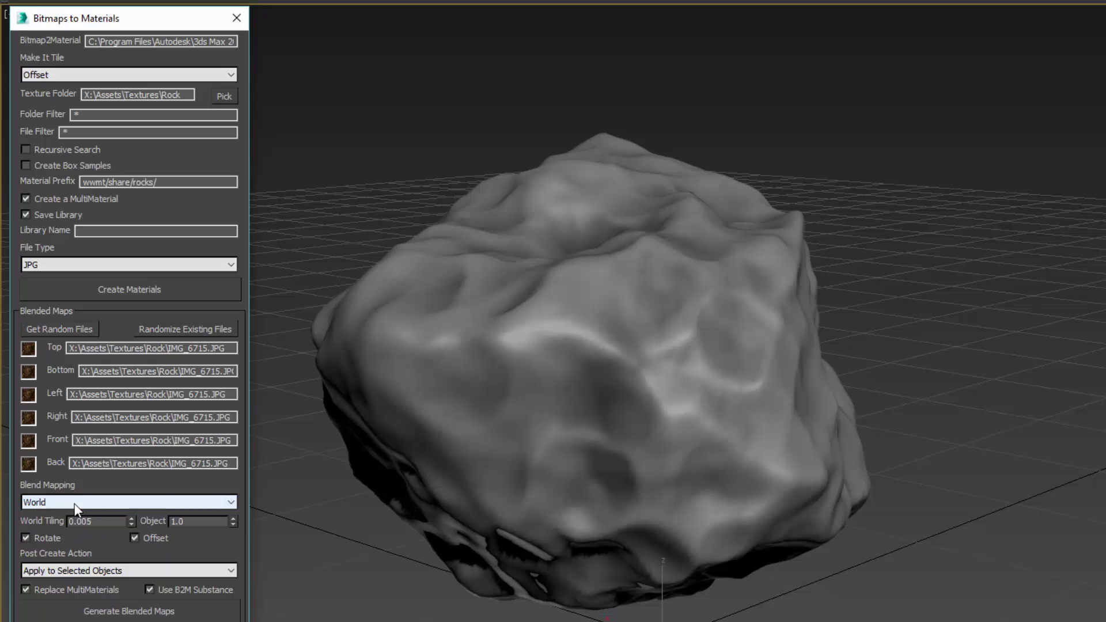
pyautogui.click(73, 505)
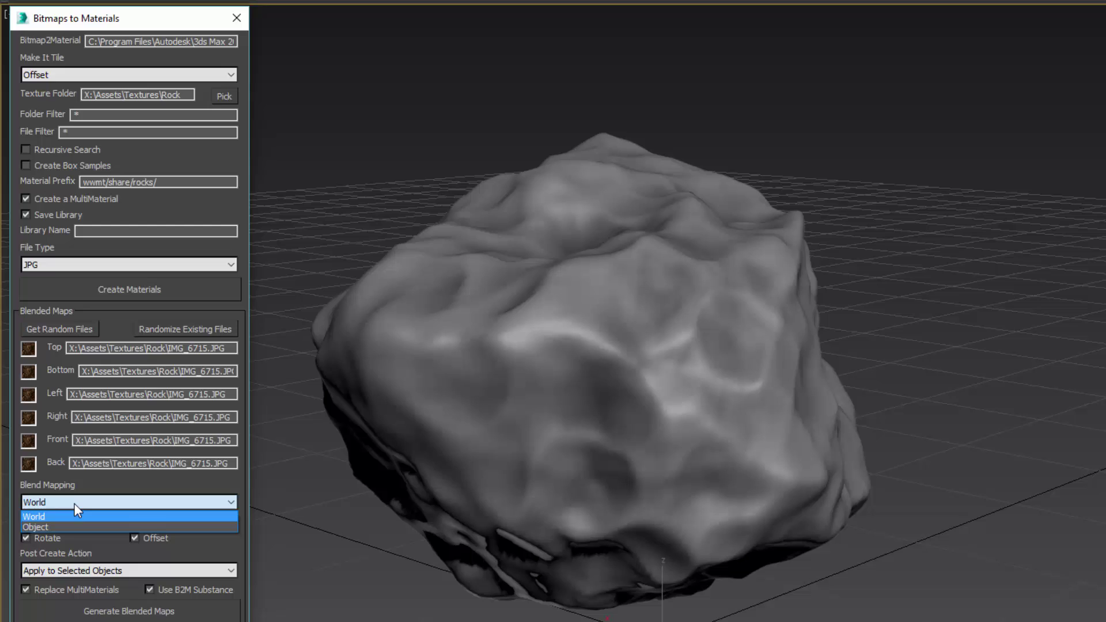
pyautogui.click(74, 503)
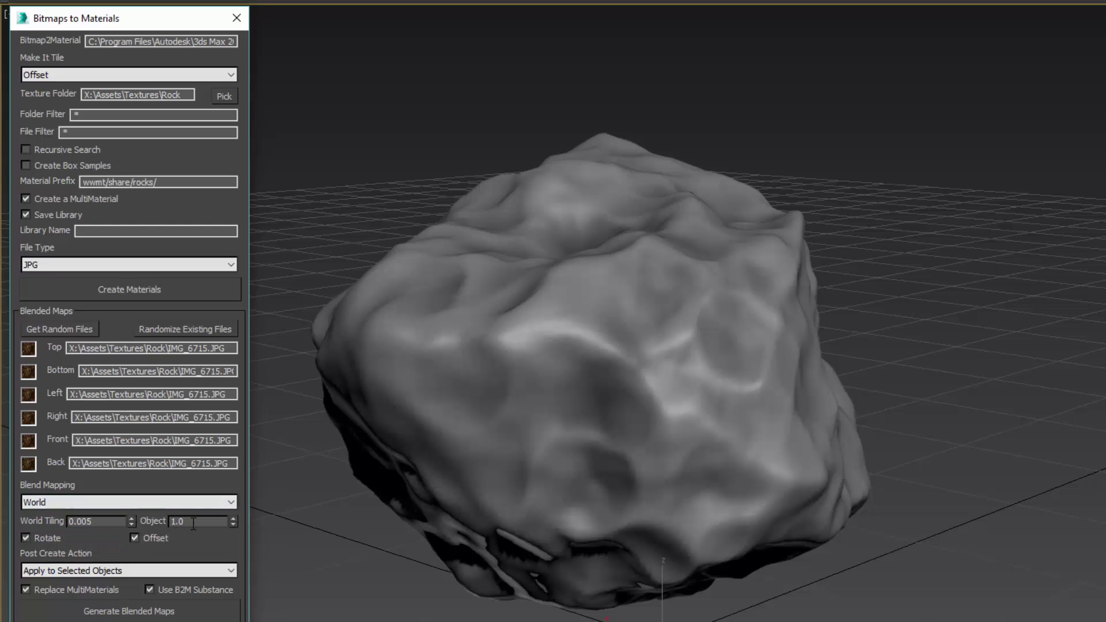
pyautogui.click(85, 503)
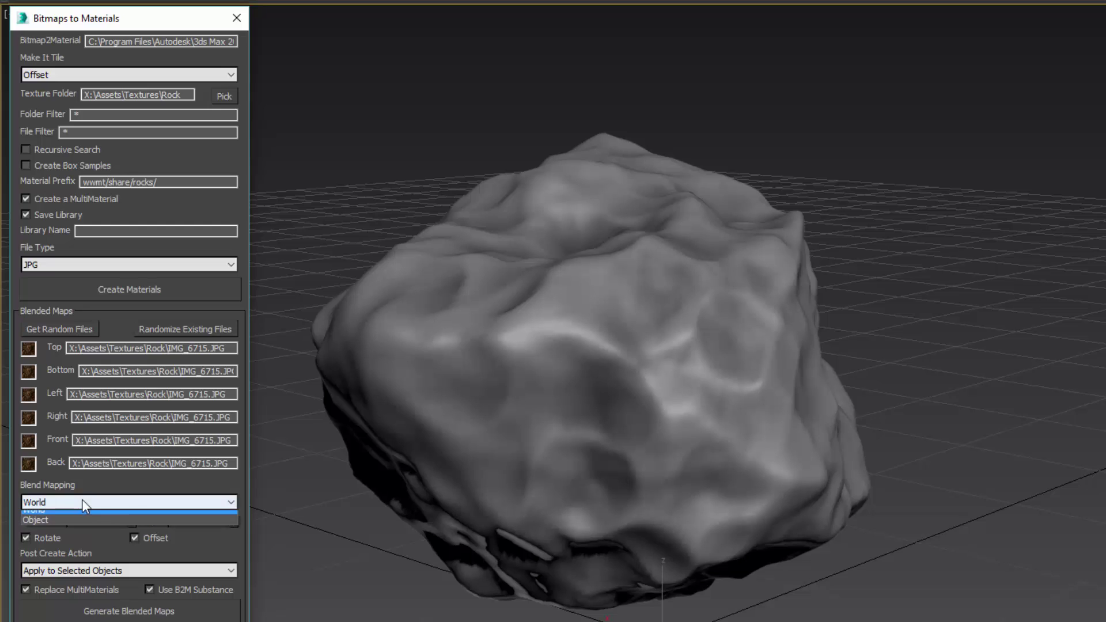
pyautogui.click(85, 504)
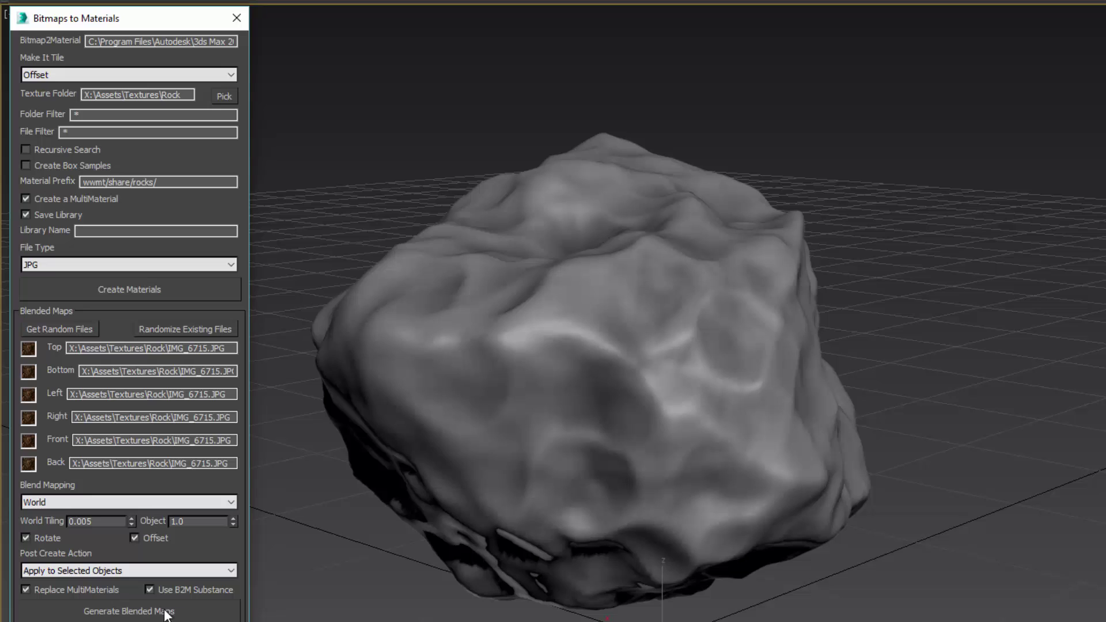
# Generate the IMG_6715 blended material onto the rock and select the textured rock
pyautogui.click(535, 459)
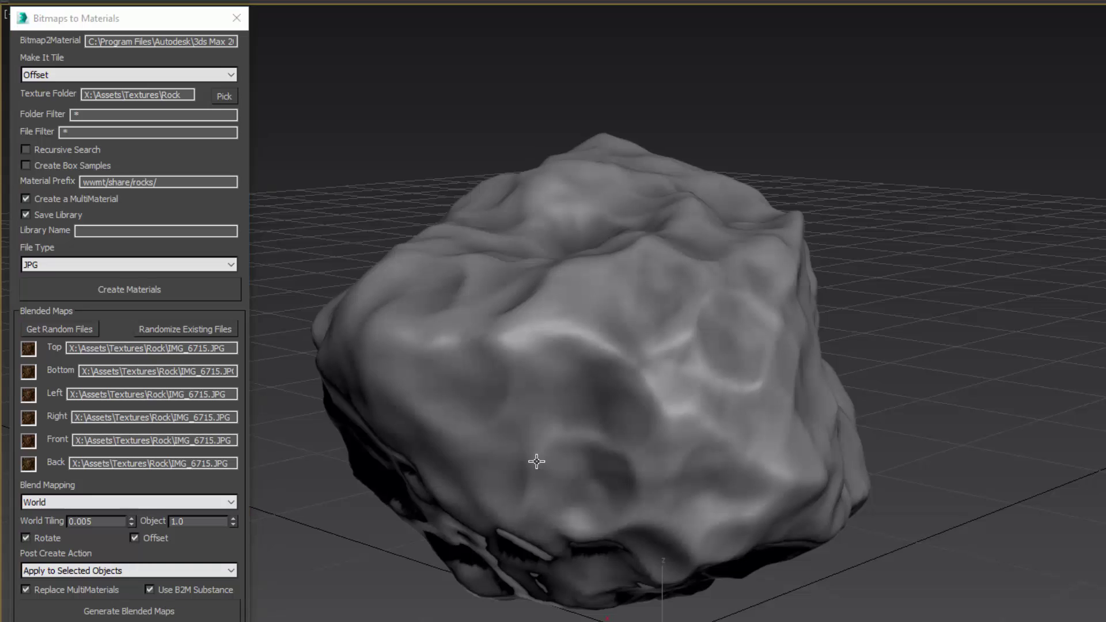
pyautogui.click(157, 612)
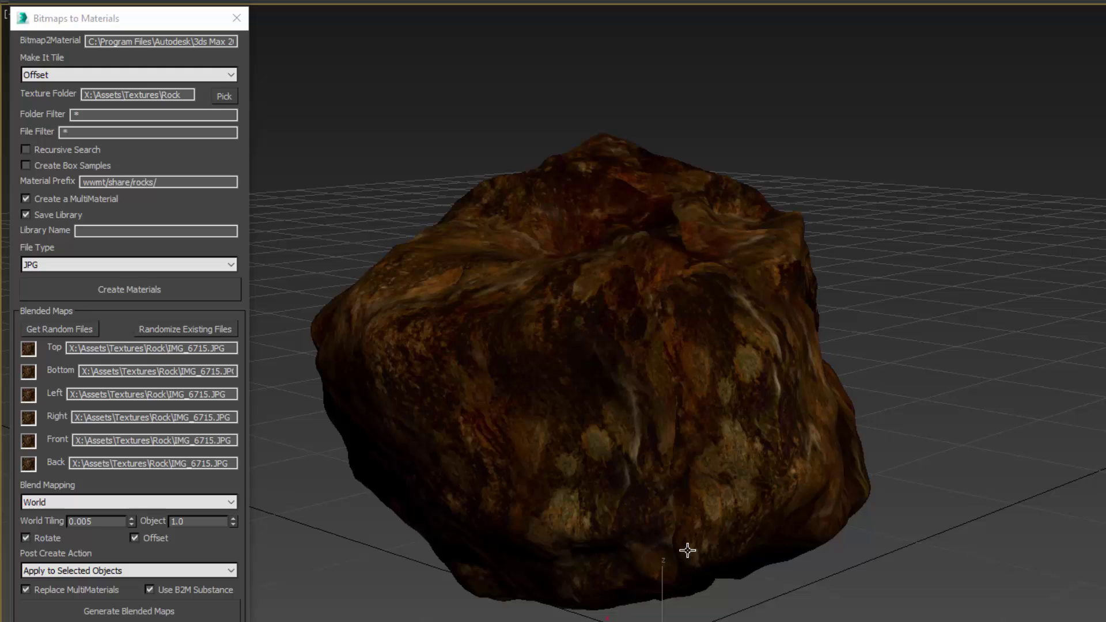
pyautogui.click(709, 425)
# Open the Slate Material Editor and eyedrop the rock's blended material into it
pyautogui.press('m')
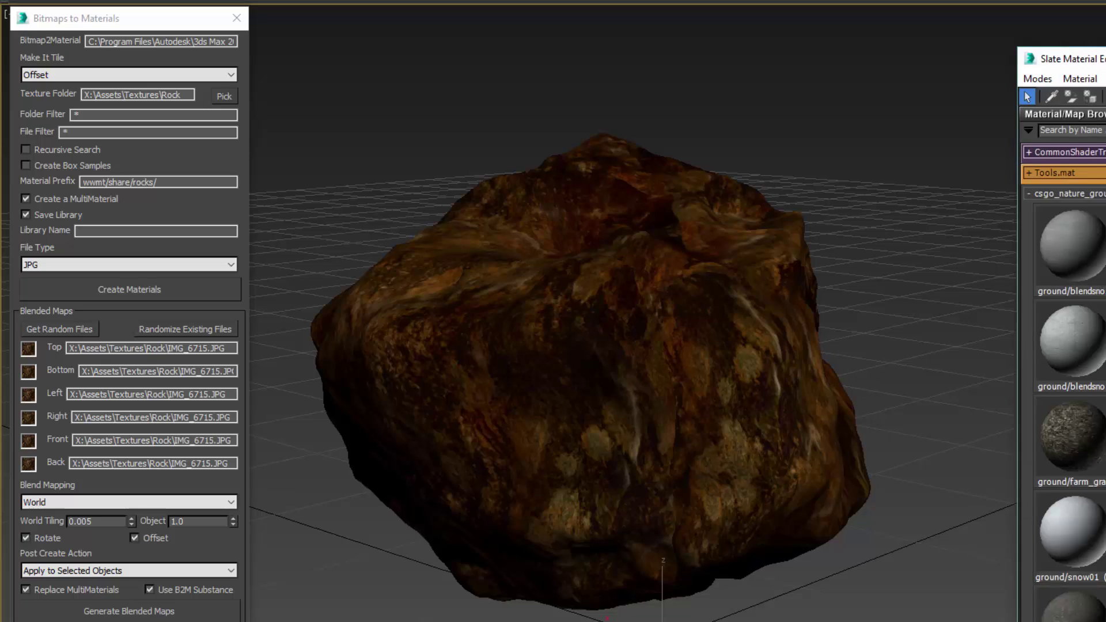
pyautogui.click(811, 7)
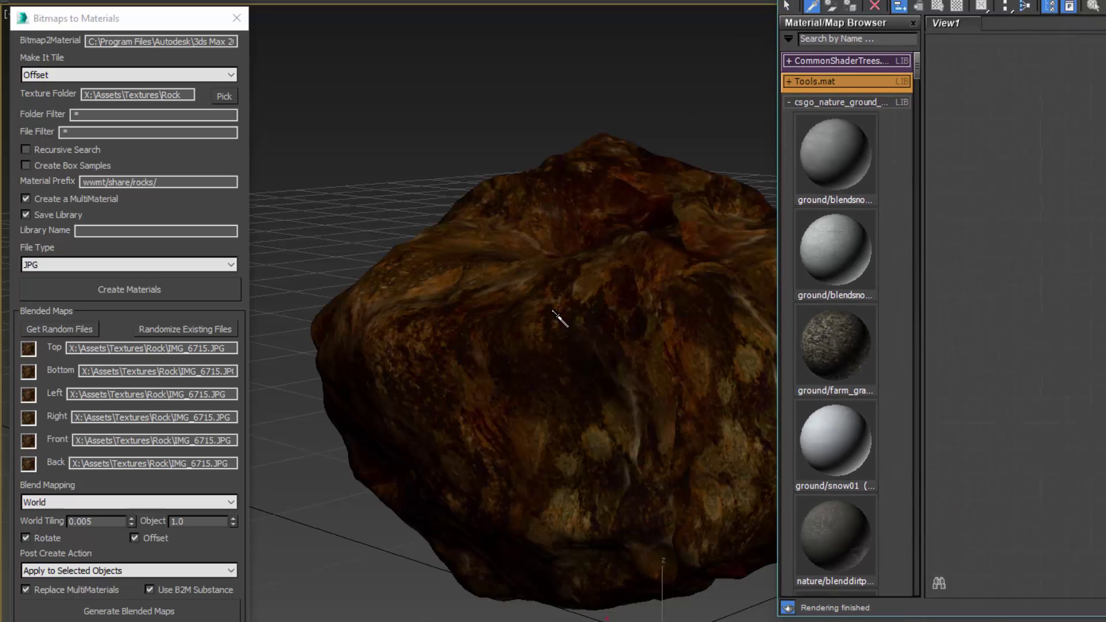
pyautogui.click(552, 320)
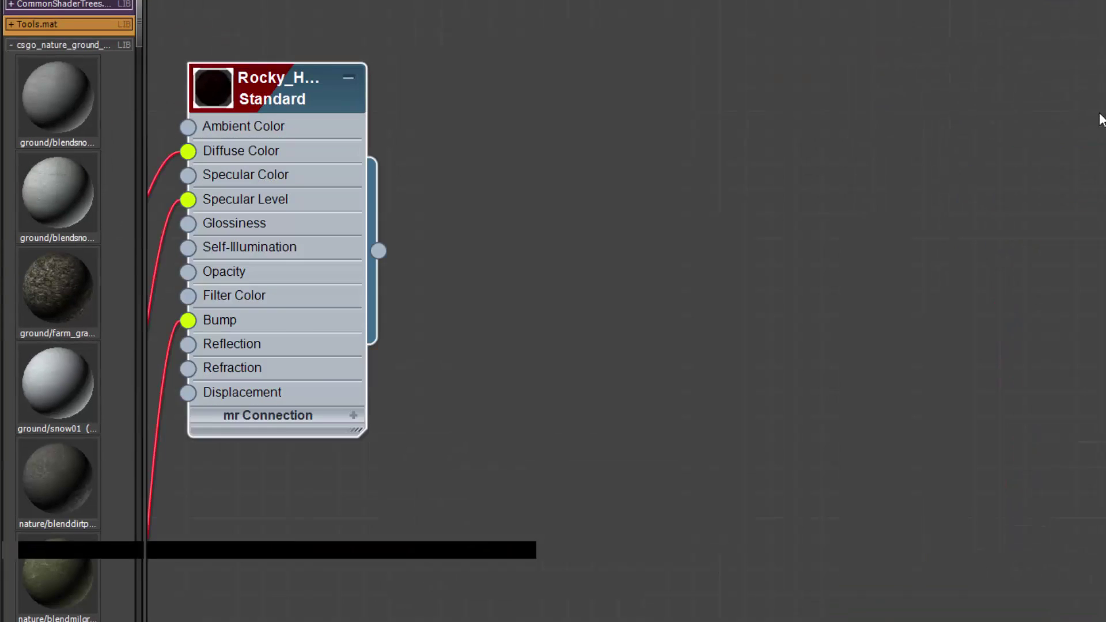
# Frame the node tree and select a Substance node showing Planar from World XYZ mapping
pyautogui.moveTo(375, 201); pyautogui.dragTo(891, 195, button='middle')
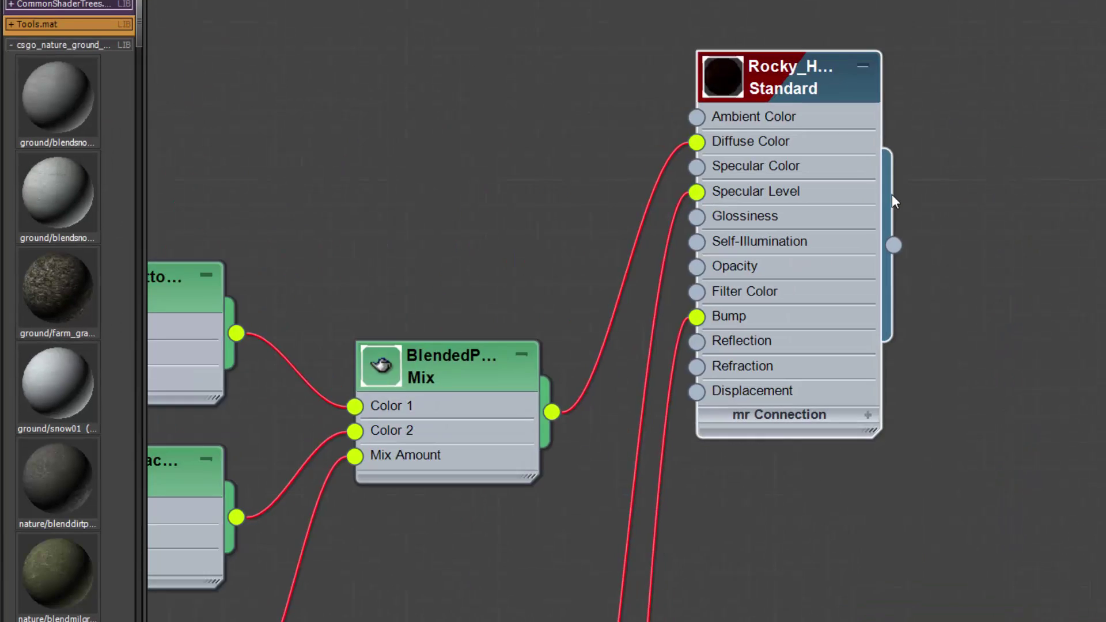
pyautogui.scroll(-4, 891, 195)
pyautogui.scroll(-3, 892, 196)
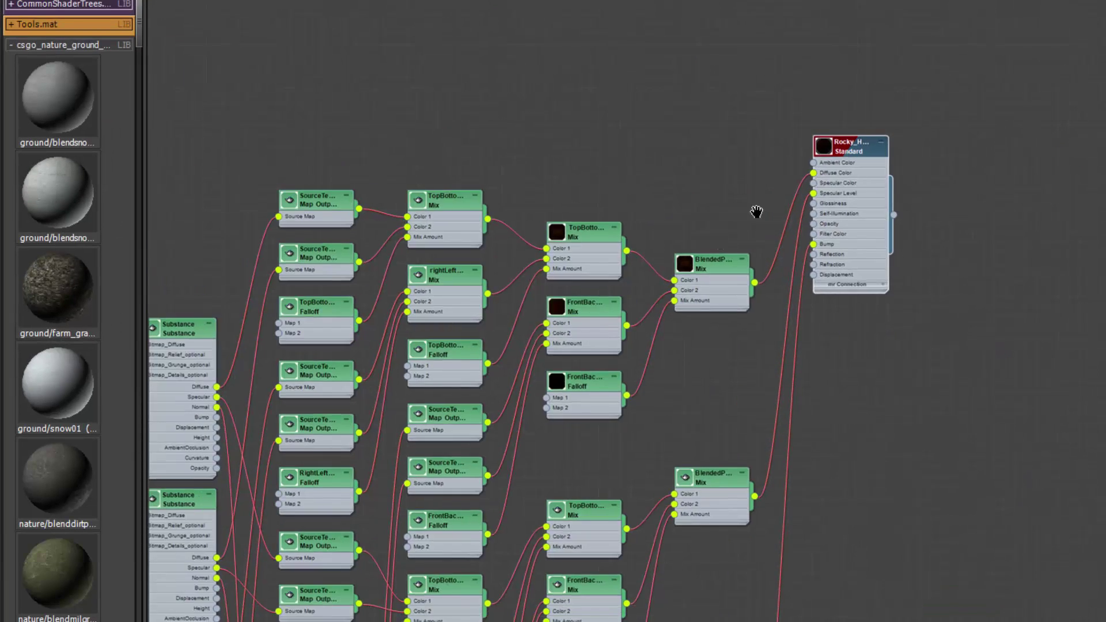
pyautogui.moveTo(682, 279); pyautogui.dragTo(793, 185, button='middle')
pyautogui.scroll(-1, 793, 185)
pyautogui.moveTo(837, 240); pyautogui.dragTo(794, 151, button='middle')
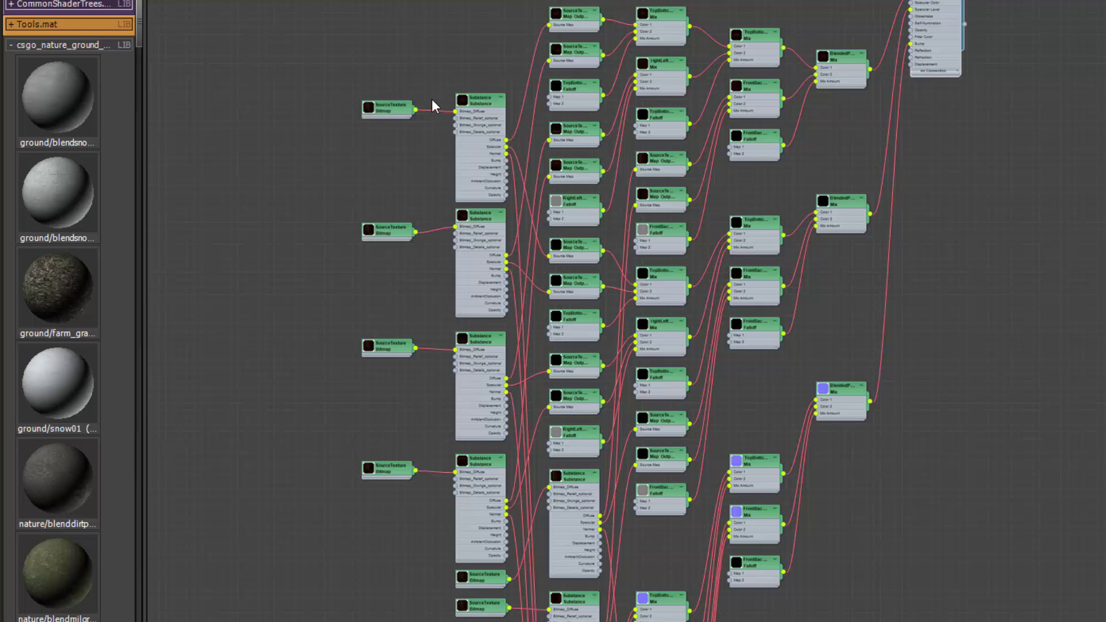
pyautogui.moveTo(433, 105); pyautogui.dragTo(392, 210, button='middle')
pyautogui.scroll(4, 393, 210)
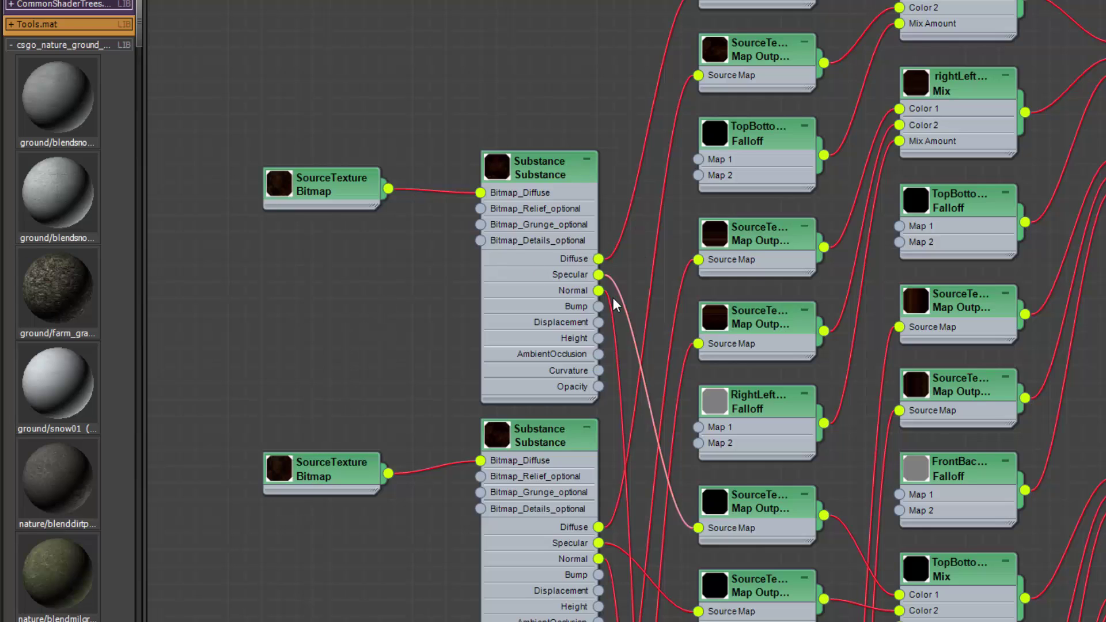
pyautogui.click(530, 169)
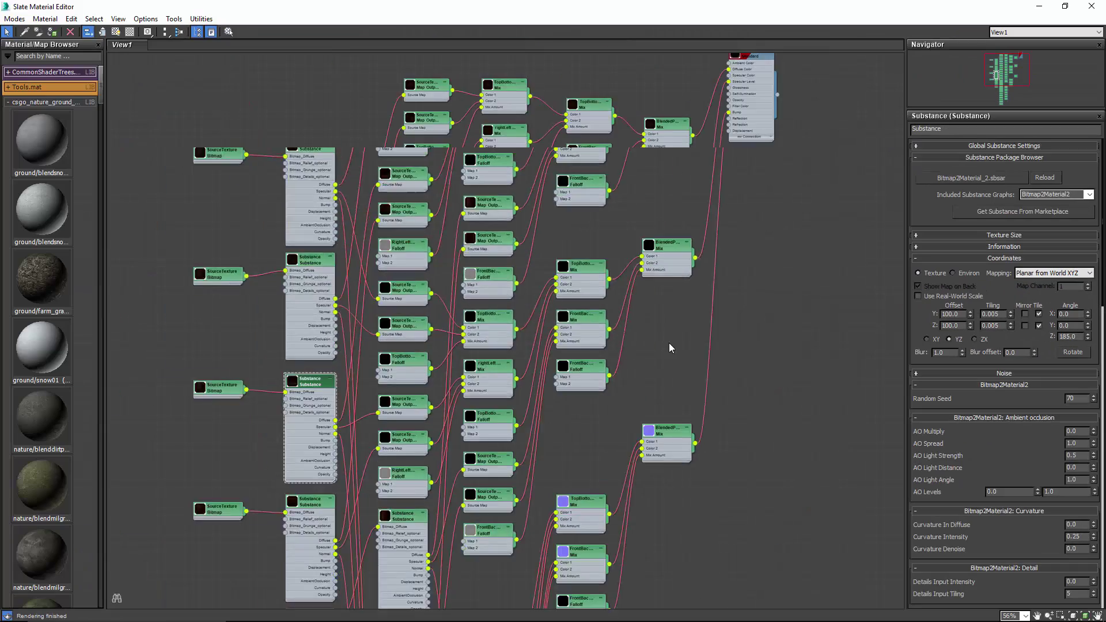
pyautogui.scroll(-3, 668, 345)
pyautogui.moveTo(669, 363); pyautogui.dragTo(606, 308, button='middle')
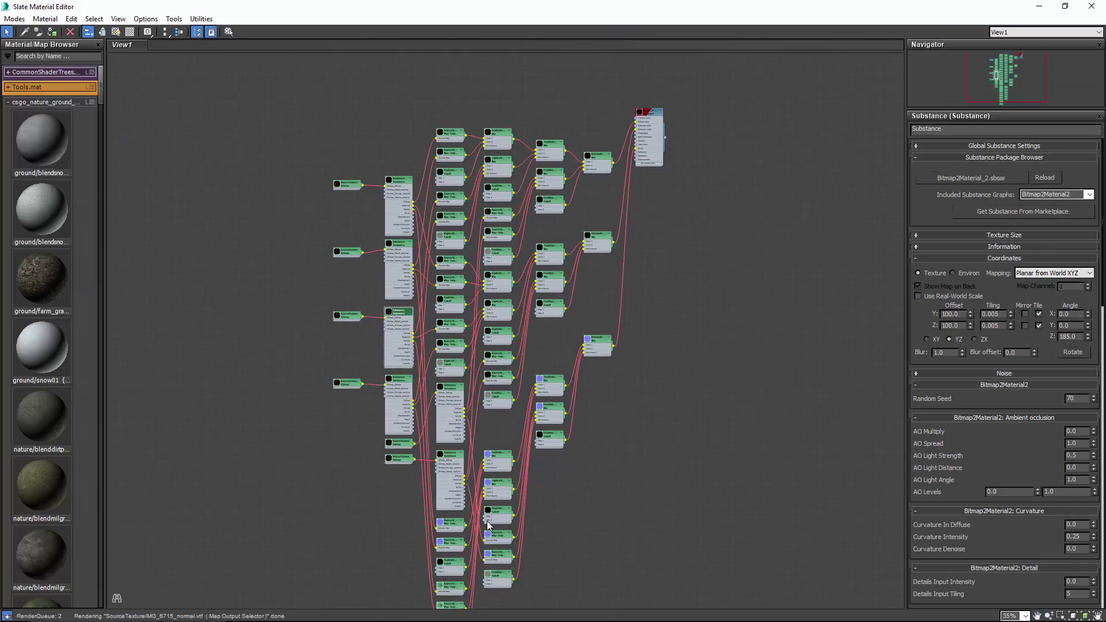
# Render the textured rock from the perspective view and move the render window aside
pyautogui.moveTo(638, 136); pyautogui.dragTo(619, 218, button='middle')
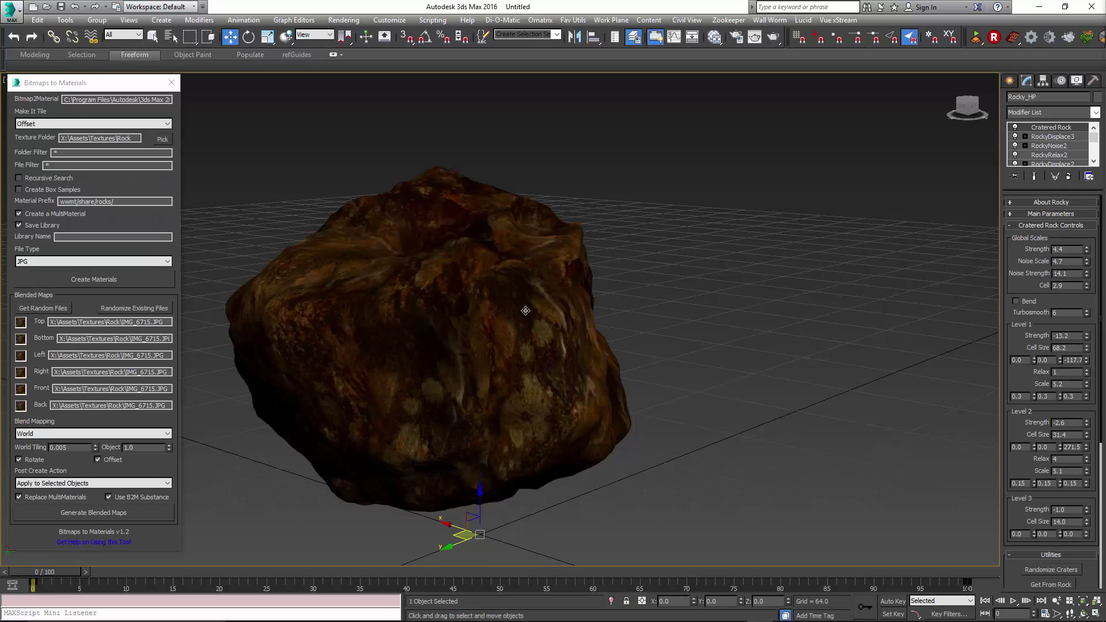
pyautogui.scroll(5, 485, 353)
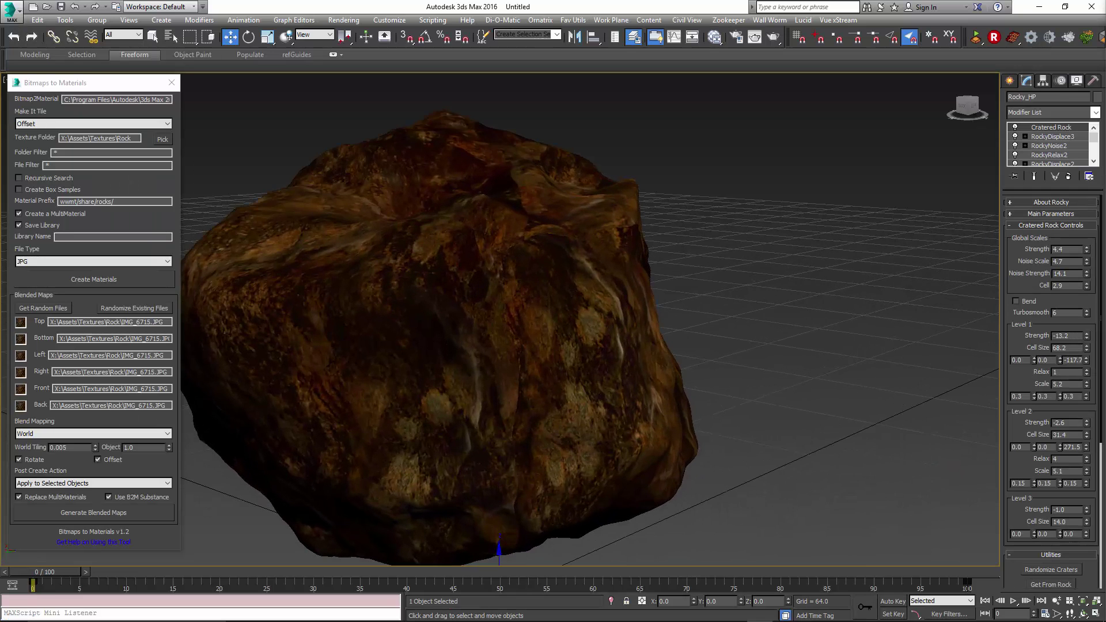
pyautogui.click(774, 38)
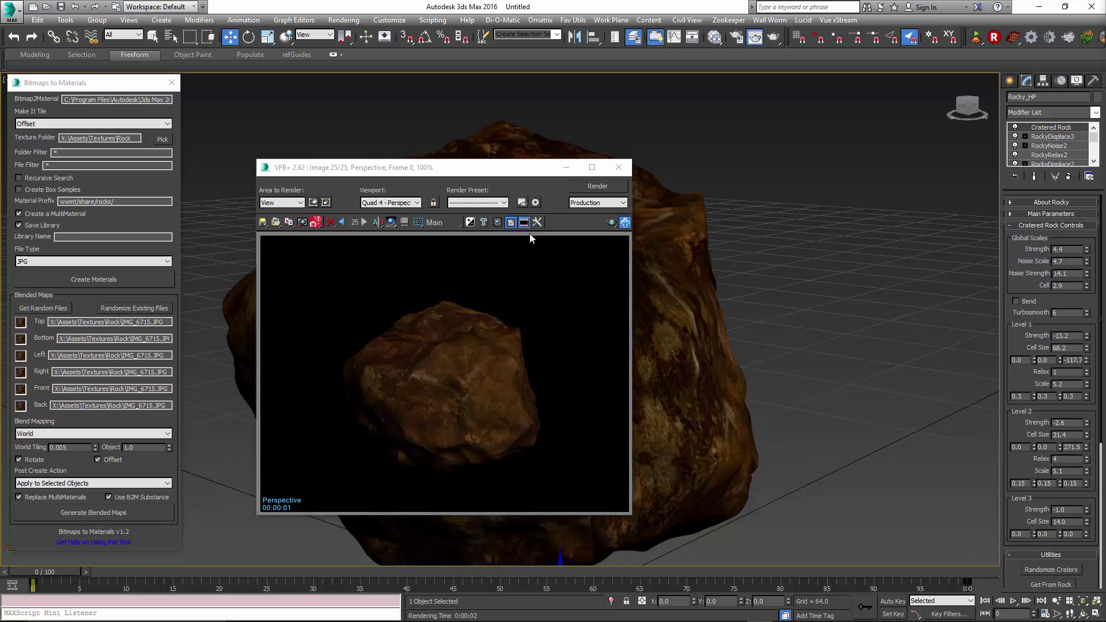
pyautogui.moveTo(492, 169); pyautogui.dragTo(940, 132)
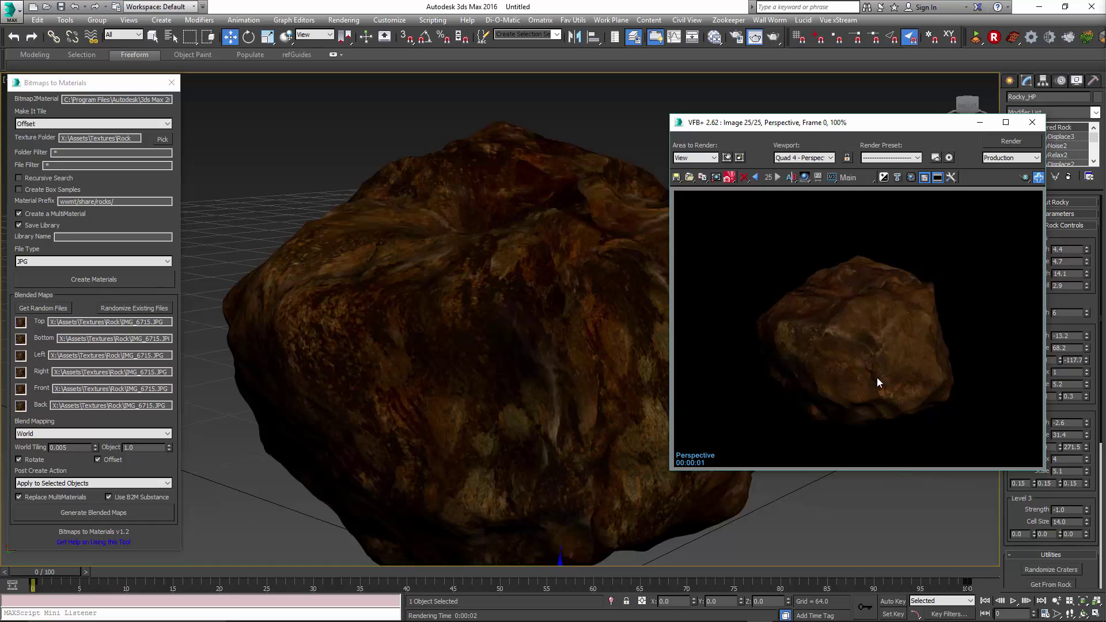
pyautogui.hotkey('shift', 'q')
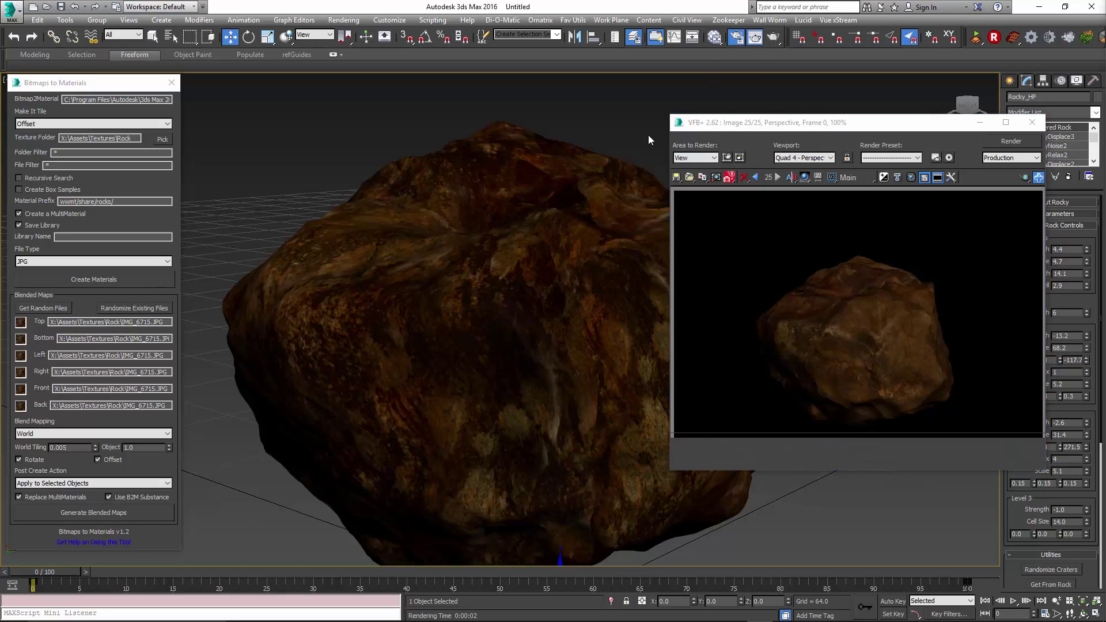
# Set Output Size to HDTV 1920x1080, re-render, and enlarge the rendered image
pyautogui.press('F10')
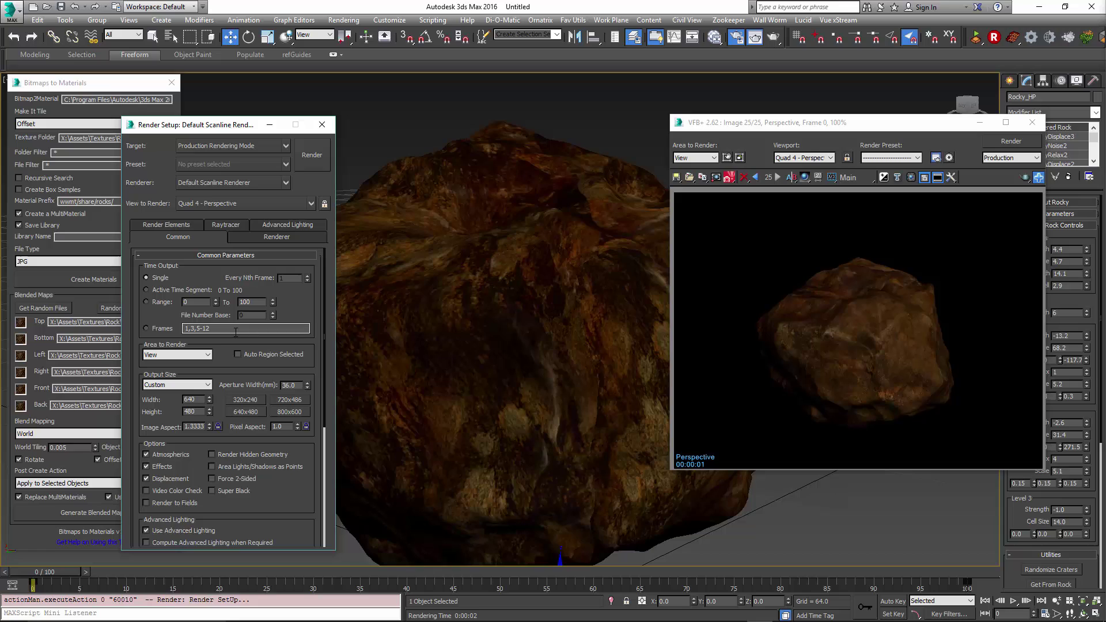
pyautogui.scroll(-2, 221, 338)
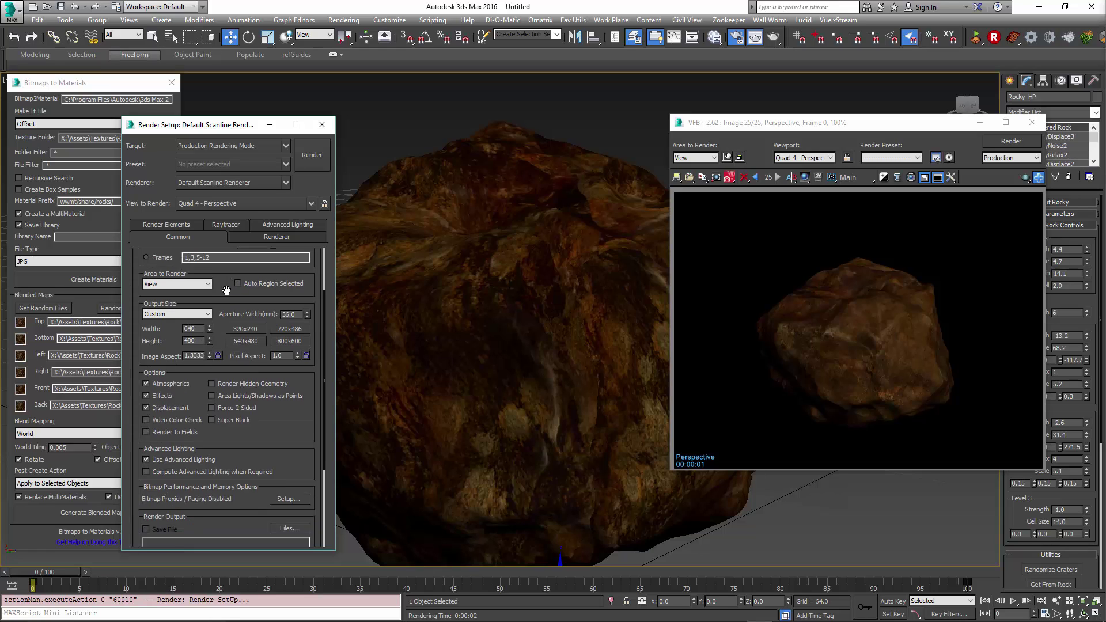
pyautogui.click(188, 309)
pyautogui.click(167, 454)
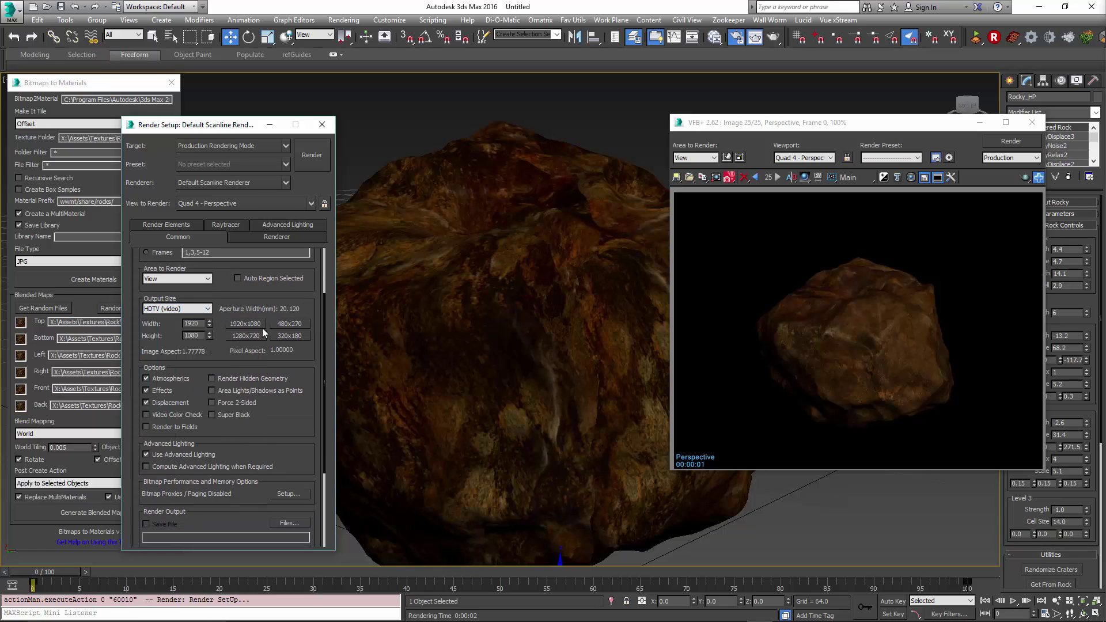
pyautogui.click(1012, 142)
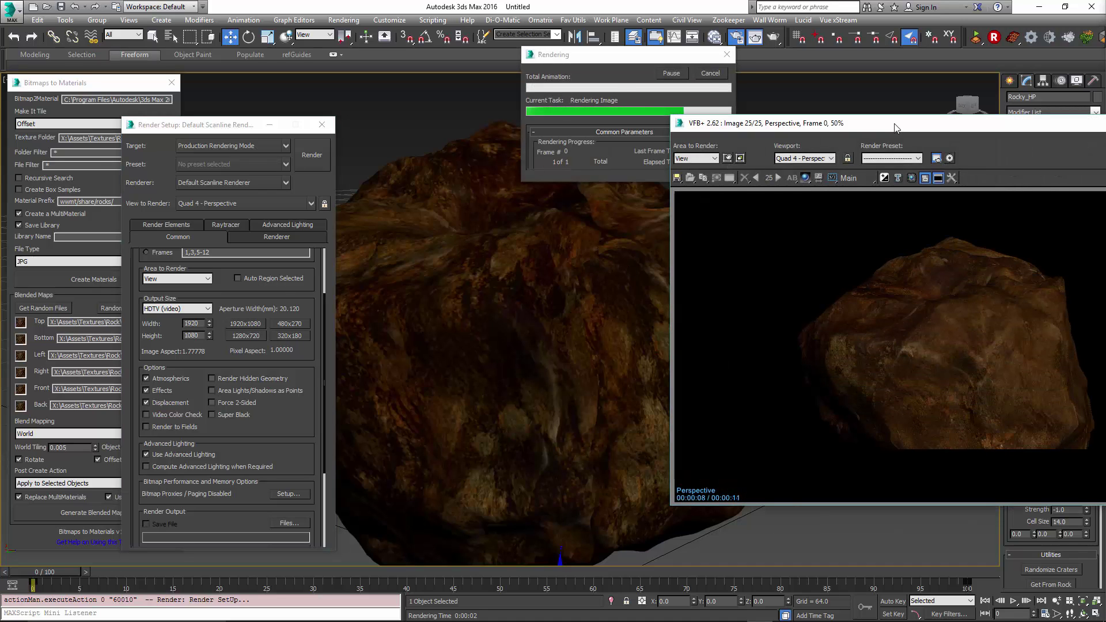
pyautogui.moveTo(896, 128); pyautogui.dragTo(614, 82)
pyautogui.doubleClick(707, 347)
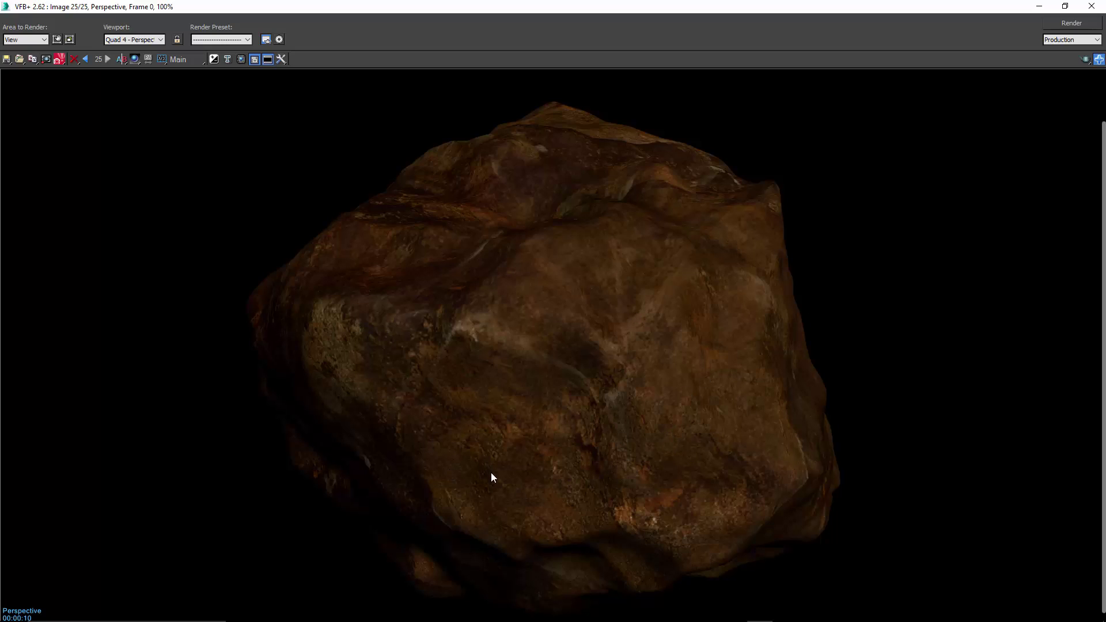
# Close the frame buffer and Render Setup, then open blended_mapping.max
pyautogui.click(1088, 6)
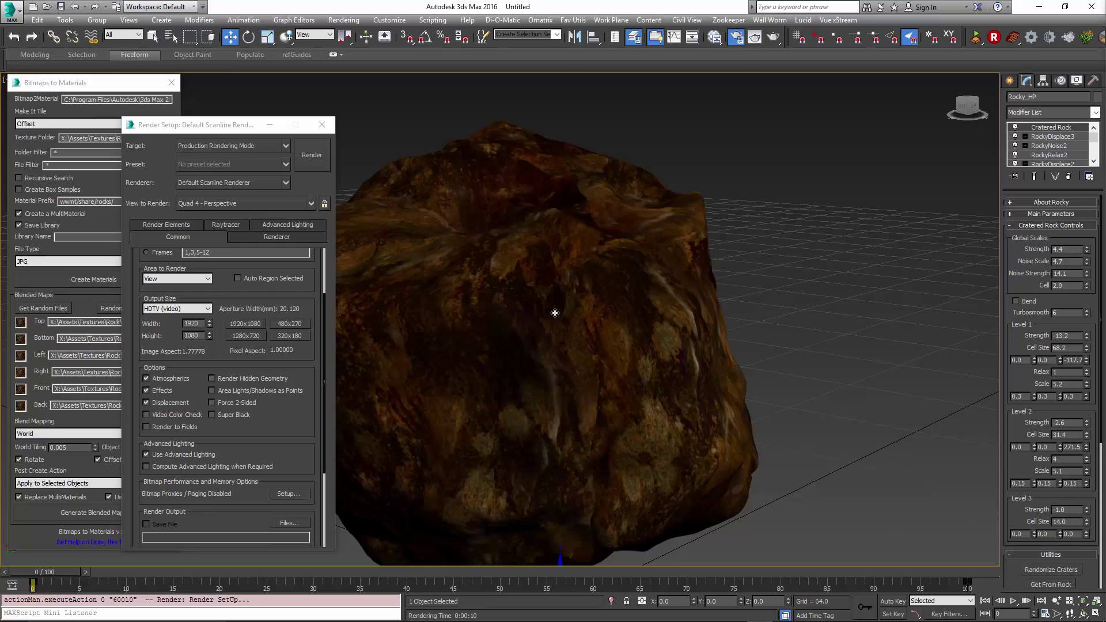
pyautogui.click(322, 124)
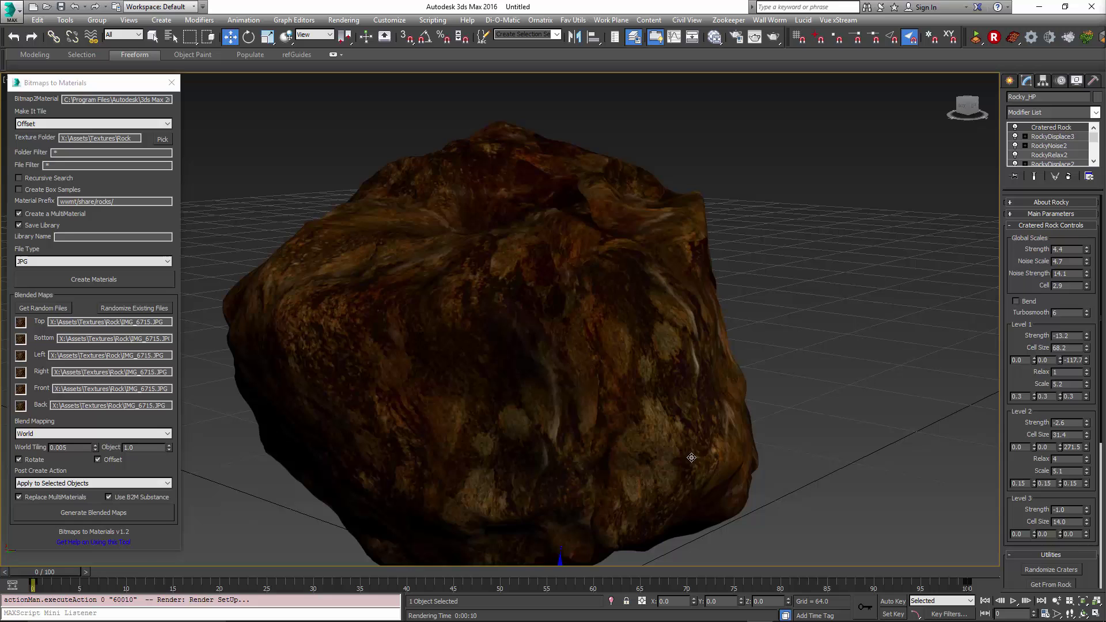
pyautogui.click(153, 37)
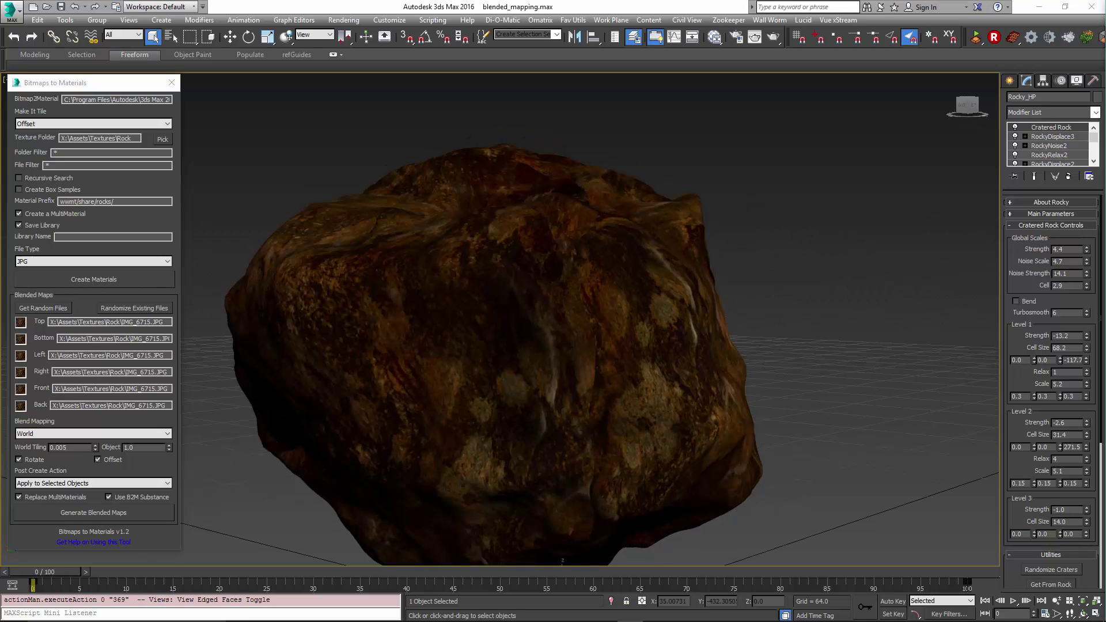
# Select low-poly Rocky003 with its projection cage and open Render To Texture
pyautogui.click(720, 288)
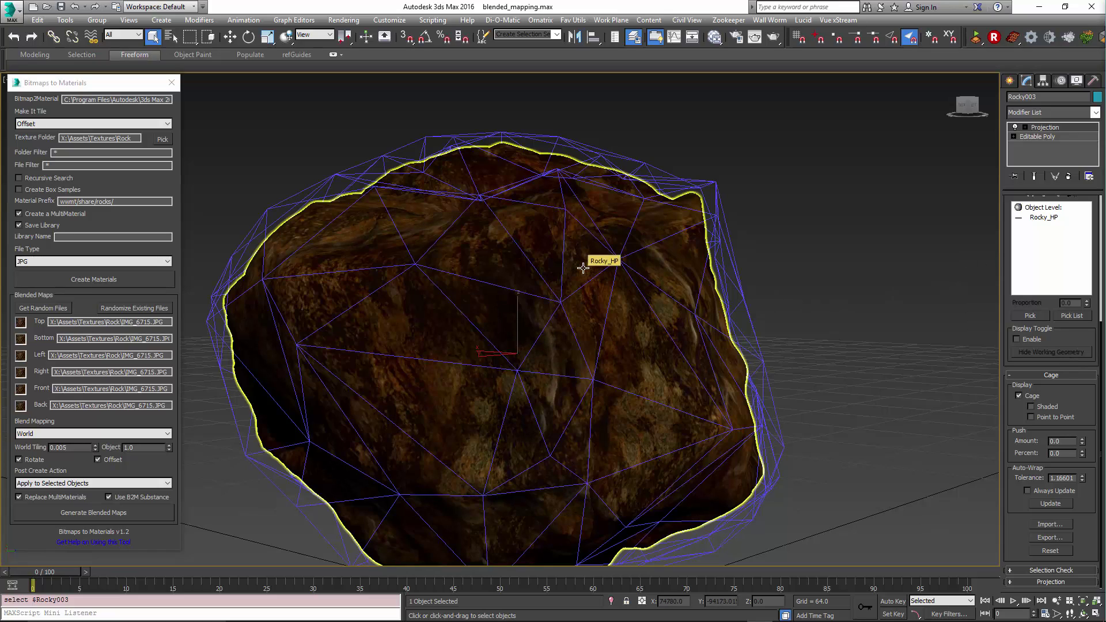
pyautogui.keyDown('alt'); pyautogui.moveTo(585, 267); pyautogui.dragTo(720, 282, button='middle'); pyautogui.keyUp('alt')
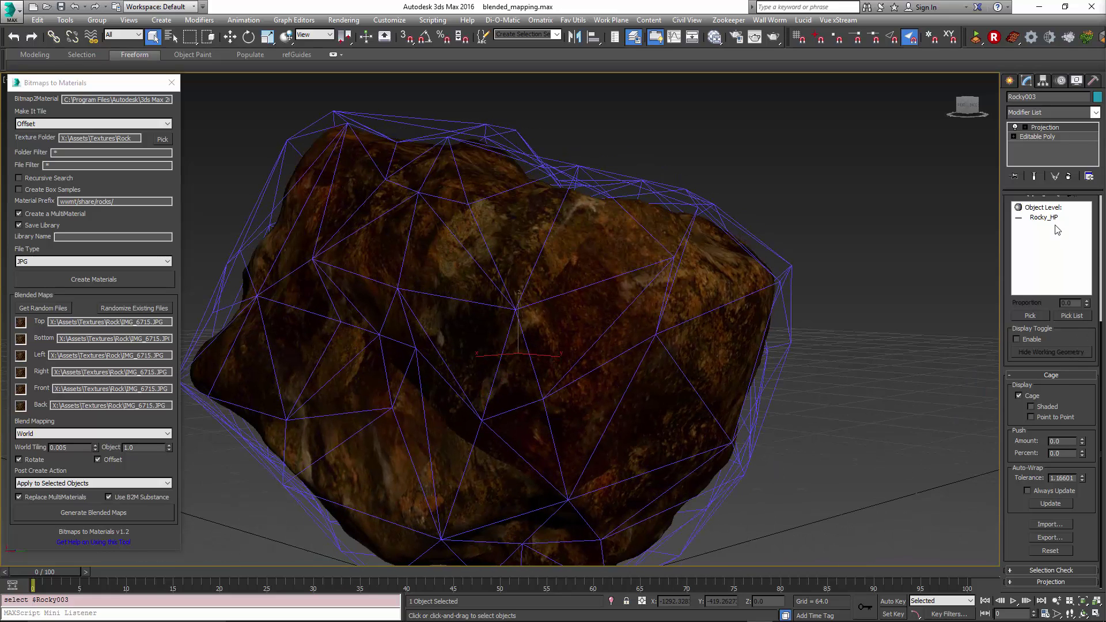
pyautogui.press('0')
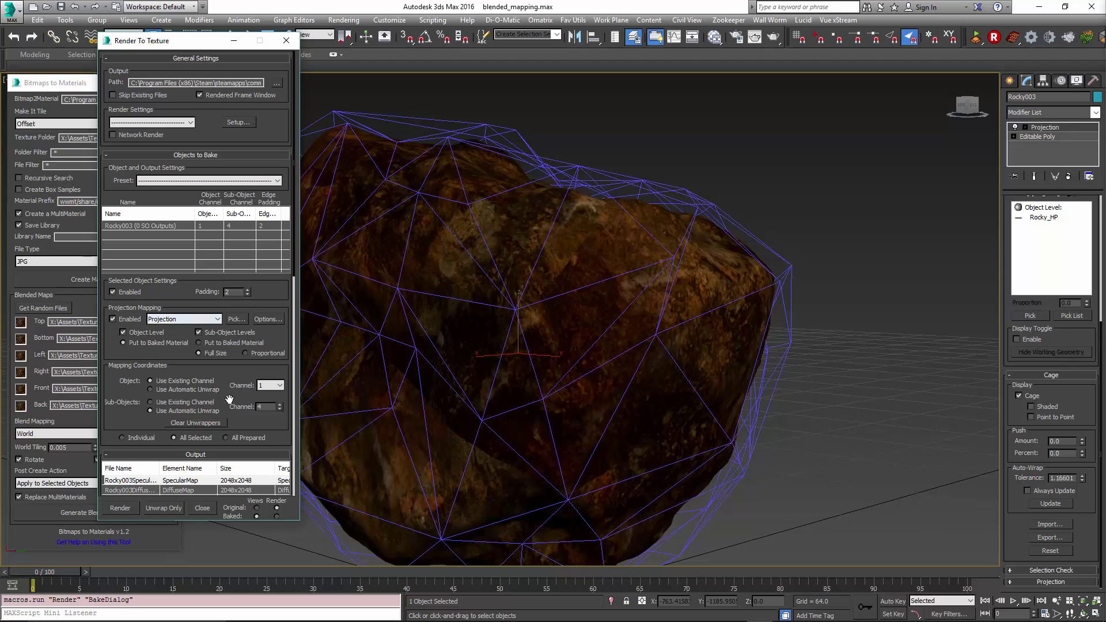
# Bake Rocky003's textures from Rocky_HP, allowing existing baked files to be overwritten
pyautogui.moveTo(224, 389); pyautogui.dragTo(192, 294)
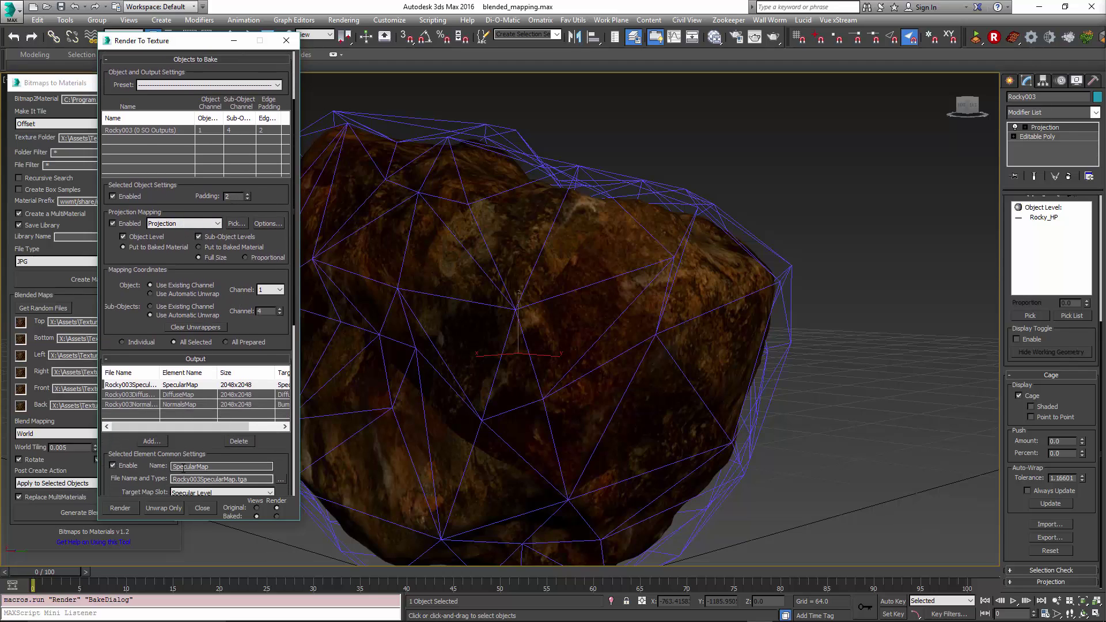
pyautogui.moveTo(192, 448); pyautogui.dragTo(199, 151)
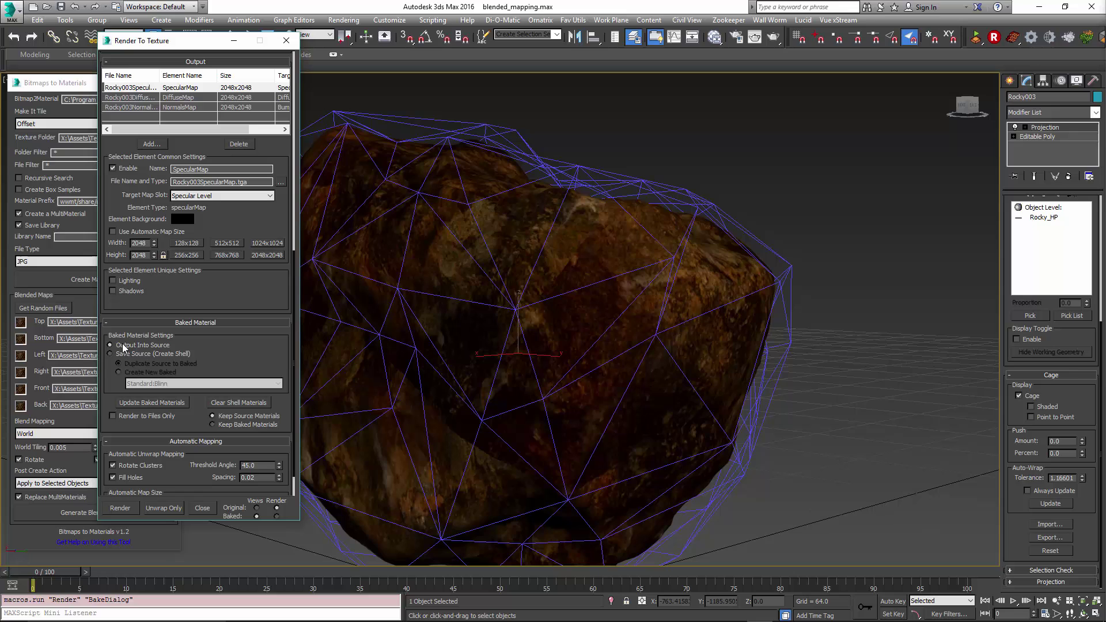
pyautogui.click(120, 508)
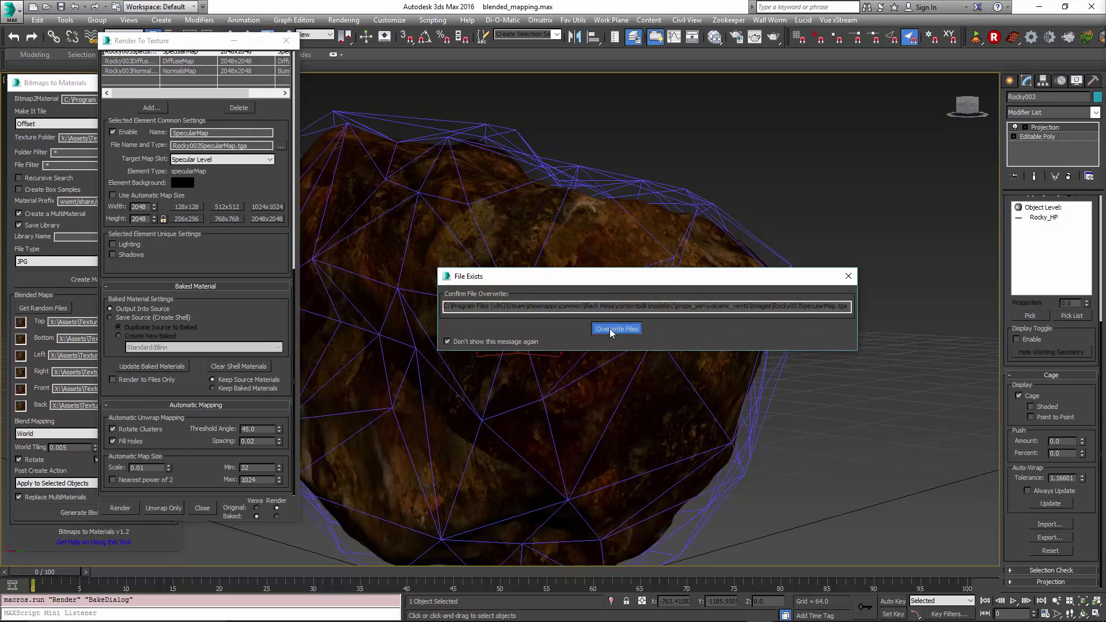
pyautogui.click(615, 328)
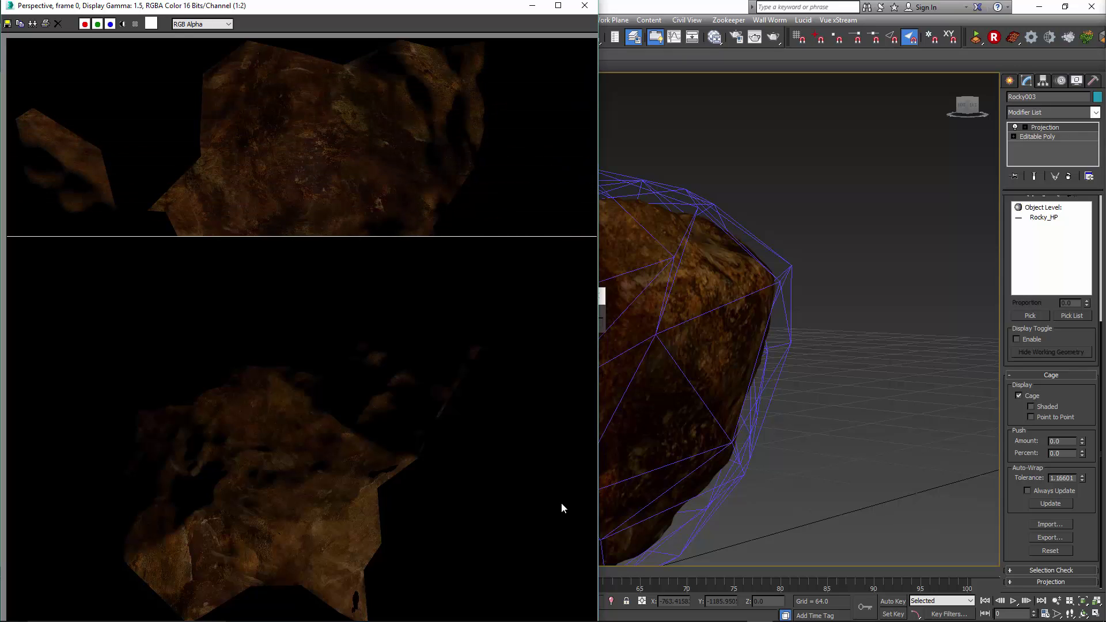
# Turn the view slightly around the rock and open the Slate Material Editor
pyautogui.moveTo(1082, 610)
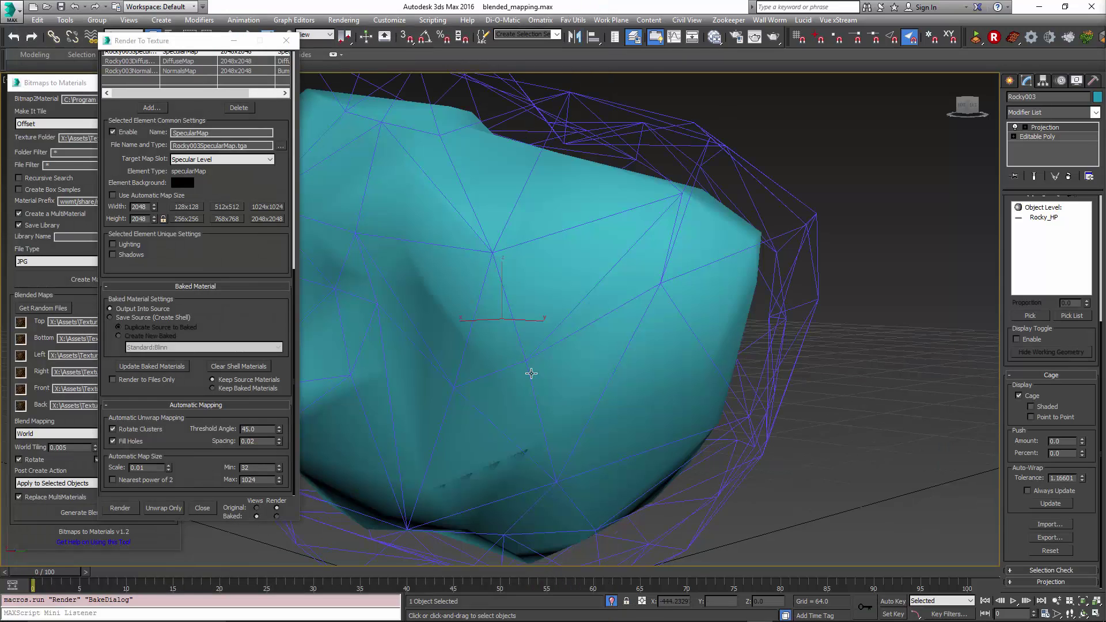
pyautogui.keyDown('alt'); pyautogui.moveTo(531, 373); pyautogui.dragTo(545, 370, button='middle'); pyautogui.keyUp('alt')
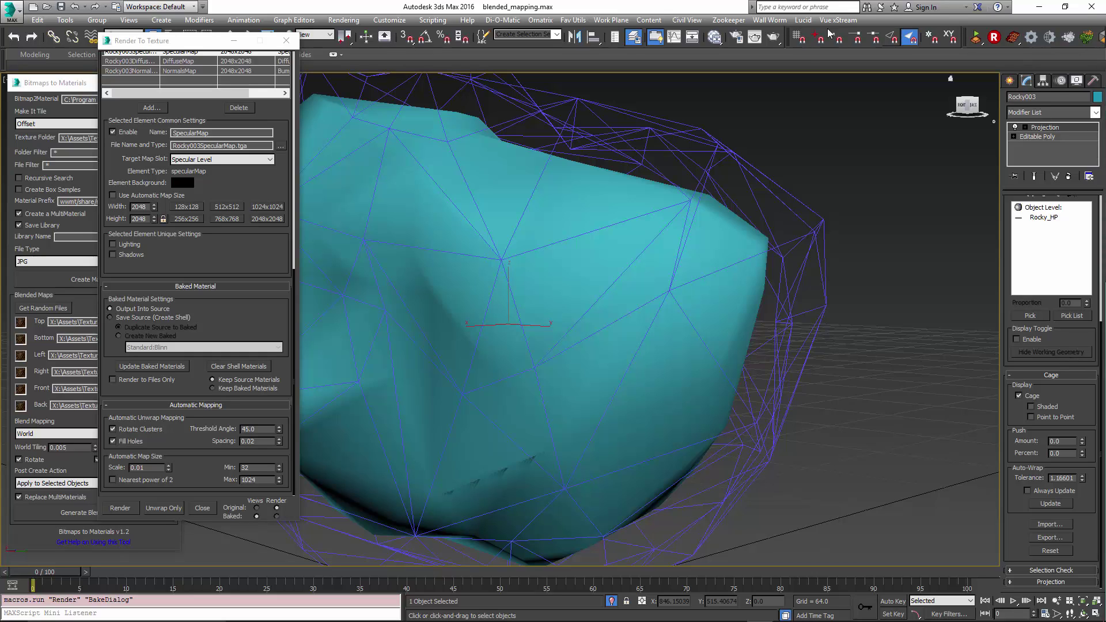
pyautogui.click(714, 38)
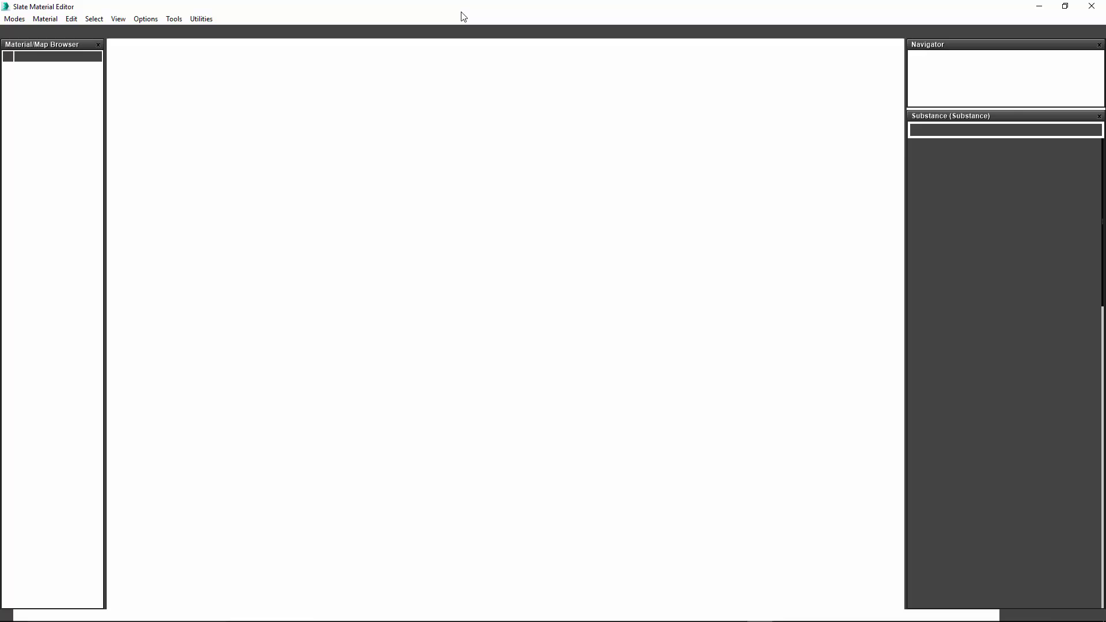
# Create a new empty Slate view and reposition the shrunken material editor
pyautogui.rightClick(164, 39)
pyautogui.click(194, 50)
pyautogui.click(208, 68)
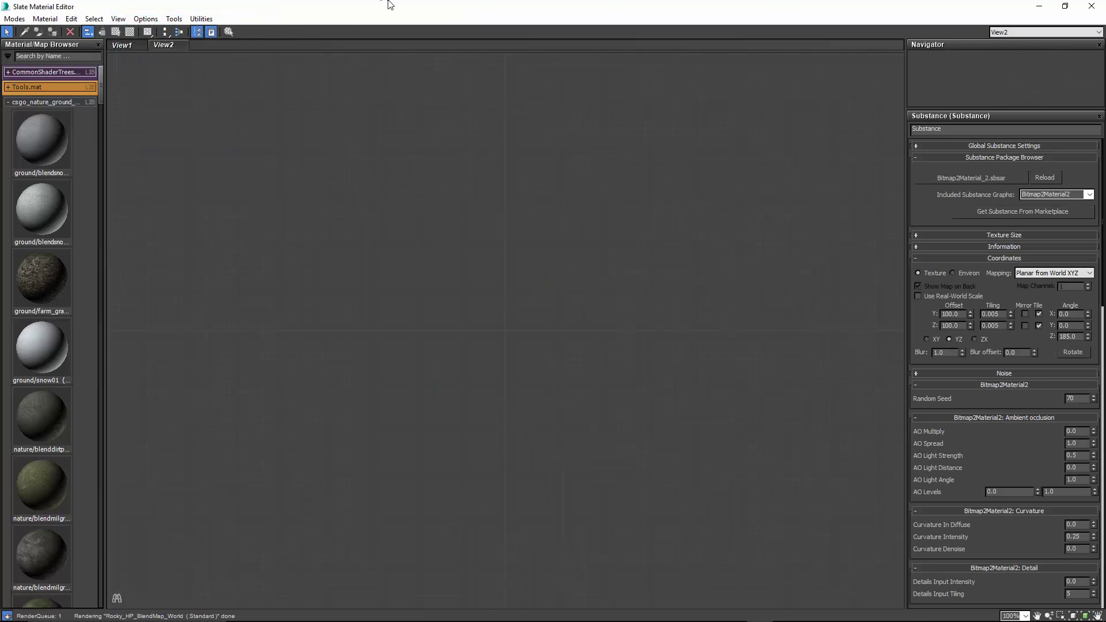
pyautogui.click(1064, 6)
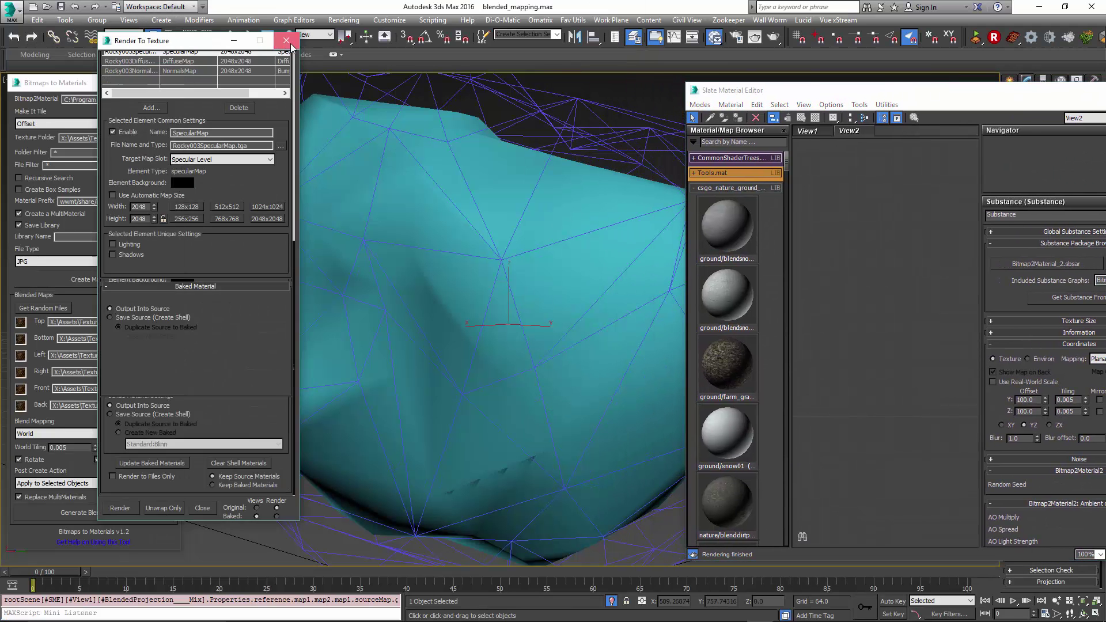
pyautogui.moveTo(749, 89); pyautogui.dragTo(546, 42)
# Enable Show Shaded Material in Viewport so the baked texture appears on the rock
pyautogui.click(600, 70)
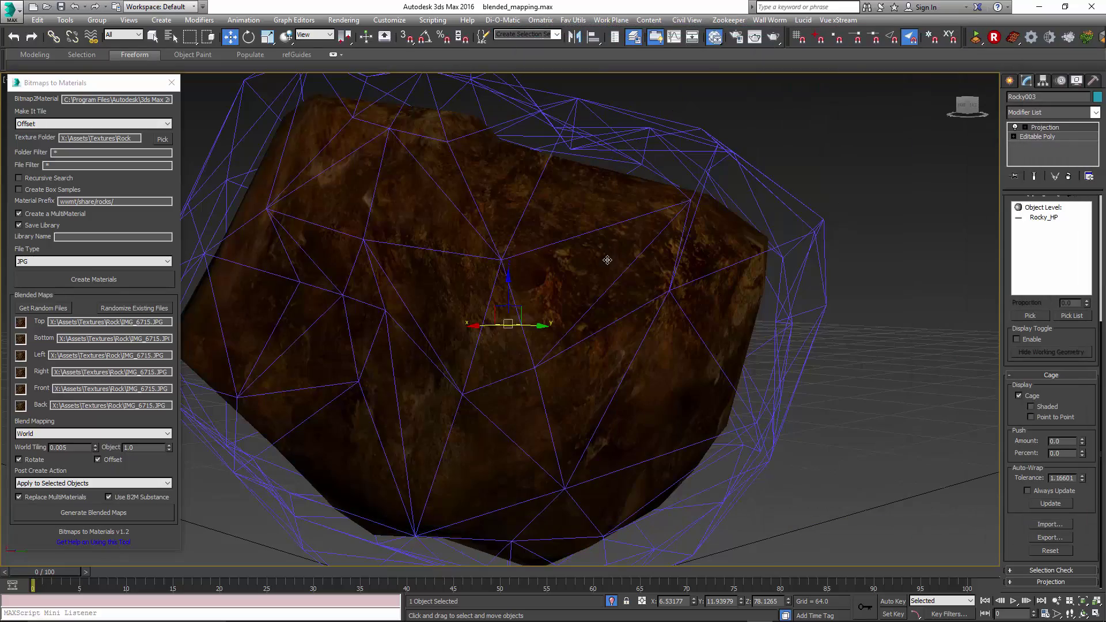
pyautogui.scroll(3, 532, 305)
pyautogui.keyDown('alt'); pyautogui.moveTo(532, 306); pyautogui.dragTo(606, 355, button='middle'); pyautogui.keyUp('alt')
# Uncheck Cage in the Projection modifier to hide the purple projection cage
pyautogui.click(1018, 397)
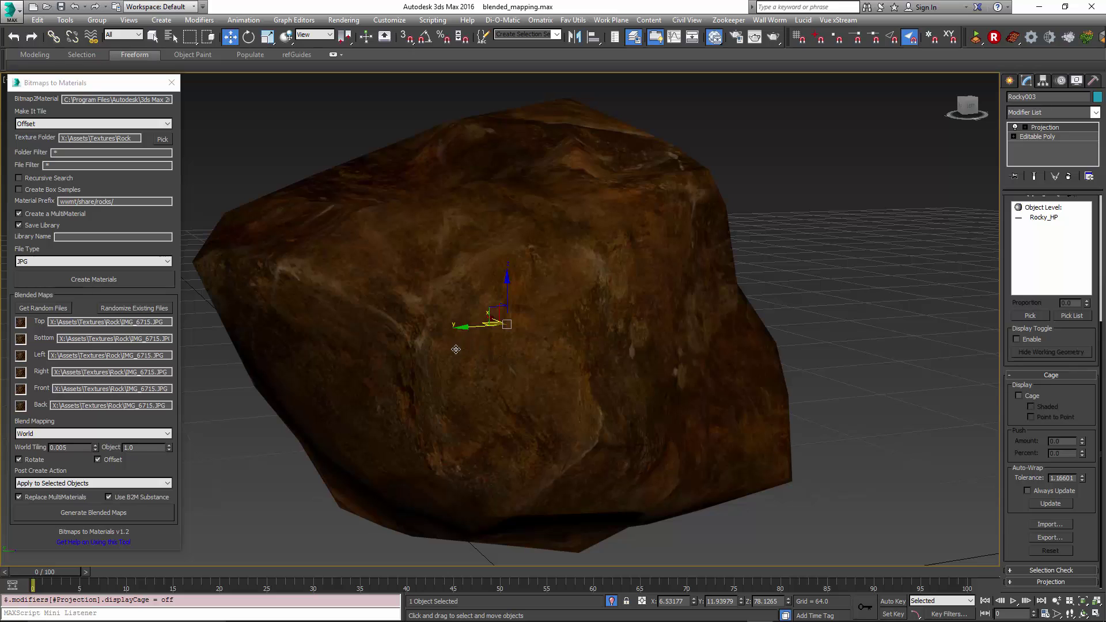
pyautogui.keyDown('alt'); pyautogui.moveTo(456, 347); pyautogui.dragTo(714, 363, button='middle'); pyautogui.keyUp('alt')
pyautogui.scroll(3, 474, 351)
pyautogui.scroll(-3, 481, 348)
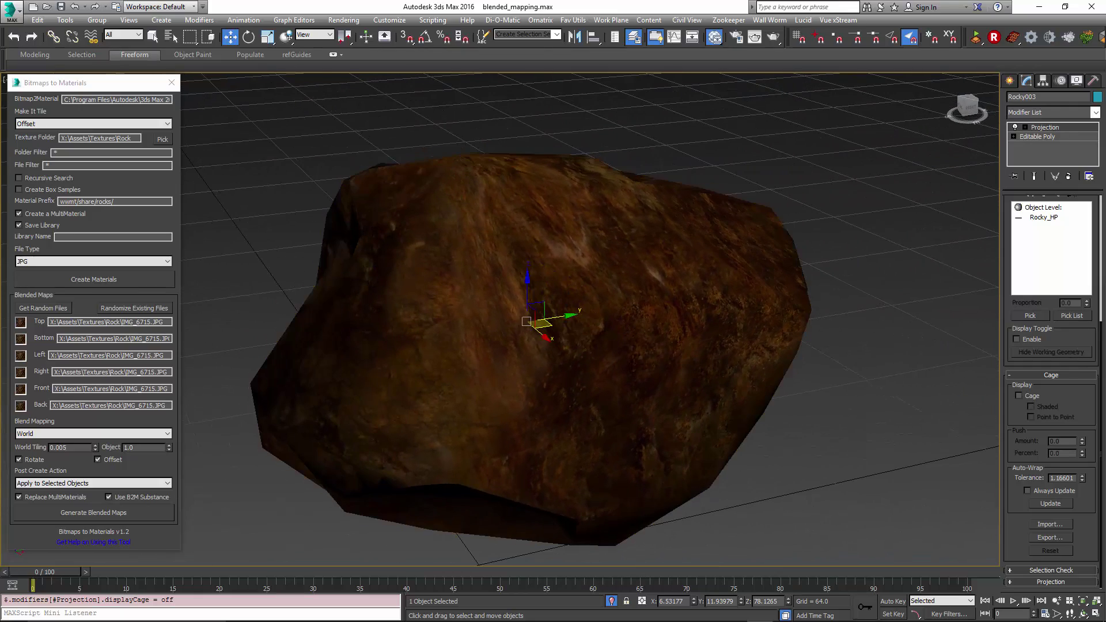
# View the baked bitmap nodes, then minimize the material editor and orbit back to the rock
pyautogui.press('m')
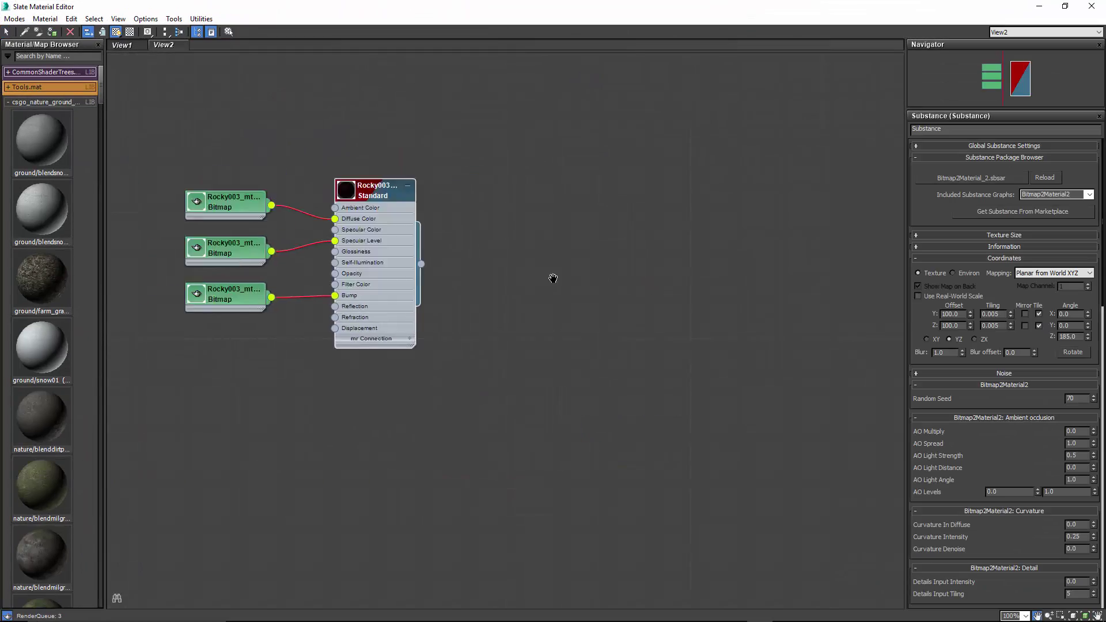
pyautogui.scroll(5, 475, 242)
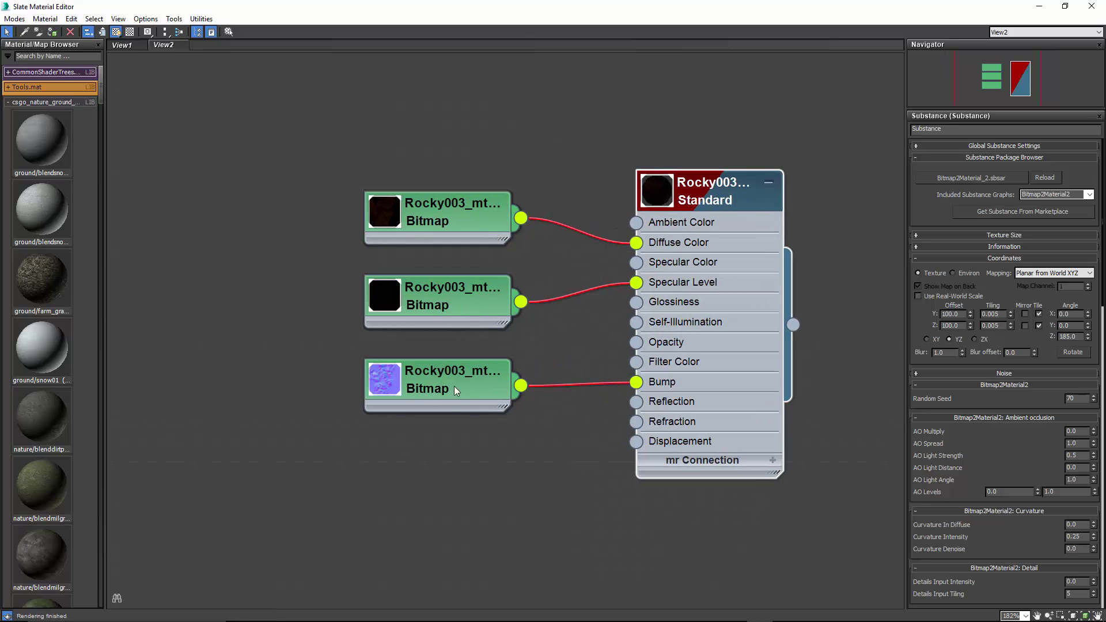
pyautogui.click(1038, 7)
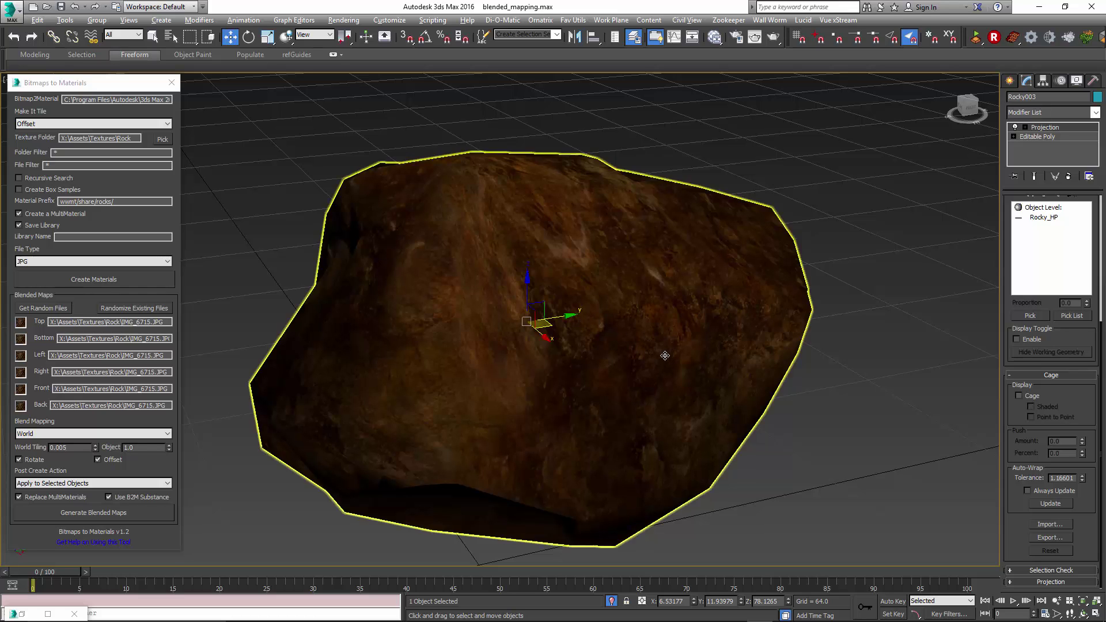
pyautogui.keyDown('alt'); pyautogui.moveTo(661, 353); pyautogui.dragTo(248, 371, button='middle'); pyautogui.keyUp('alt')
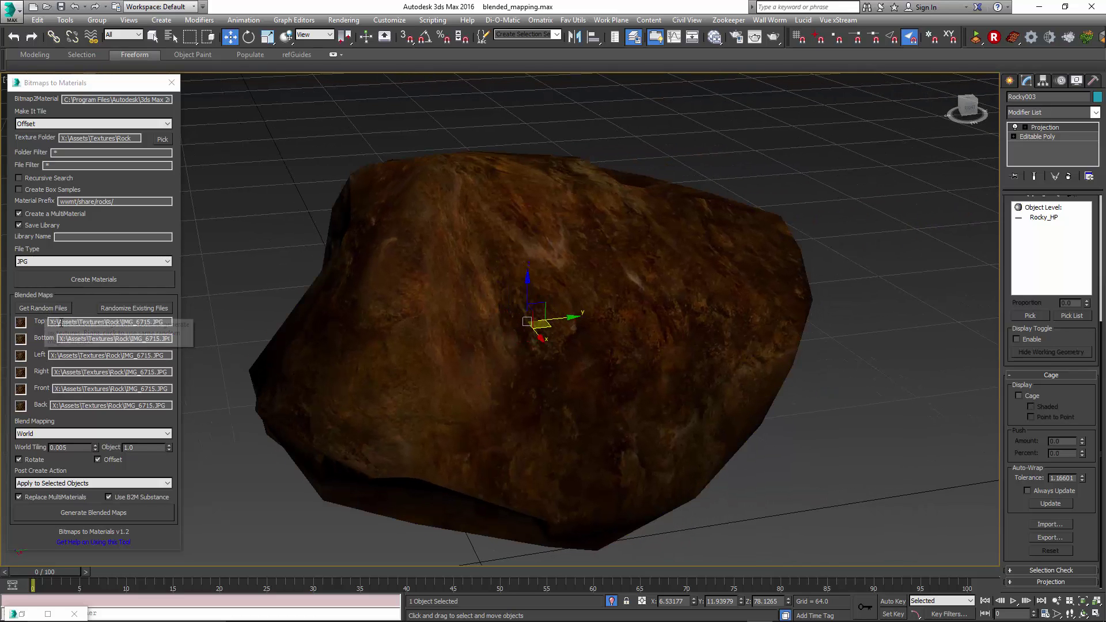
pyautogui.moveTo(382, 316); pyautogui.dragTo(639, 330, button='middle')
# Create a Standard Primitives teapot to the right of the rock
pyautogui.scroll(-5, 640, 330)
pyautogui.click(1009, 81)
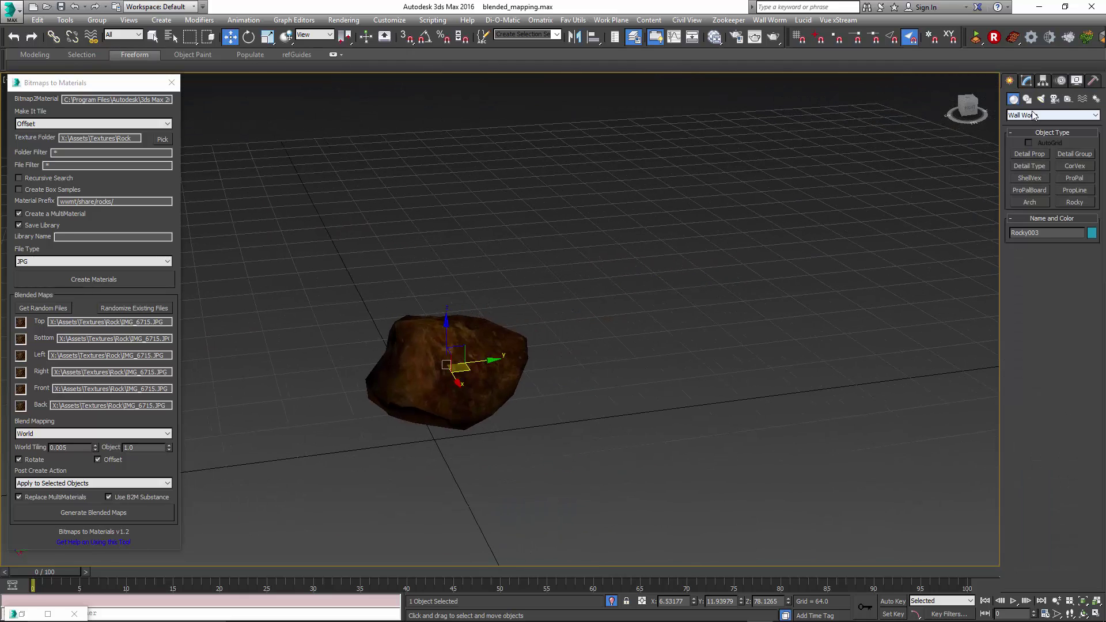
pyautogui.click(1031, 115)
pyautogui.scroll(3, 1037, 201)
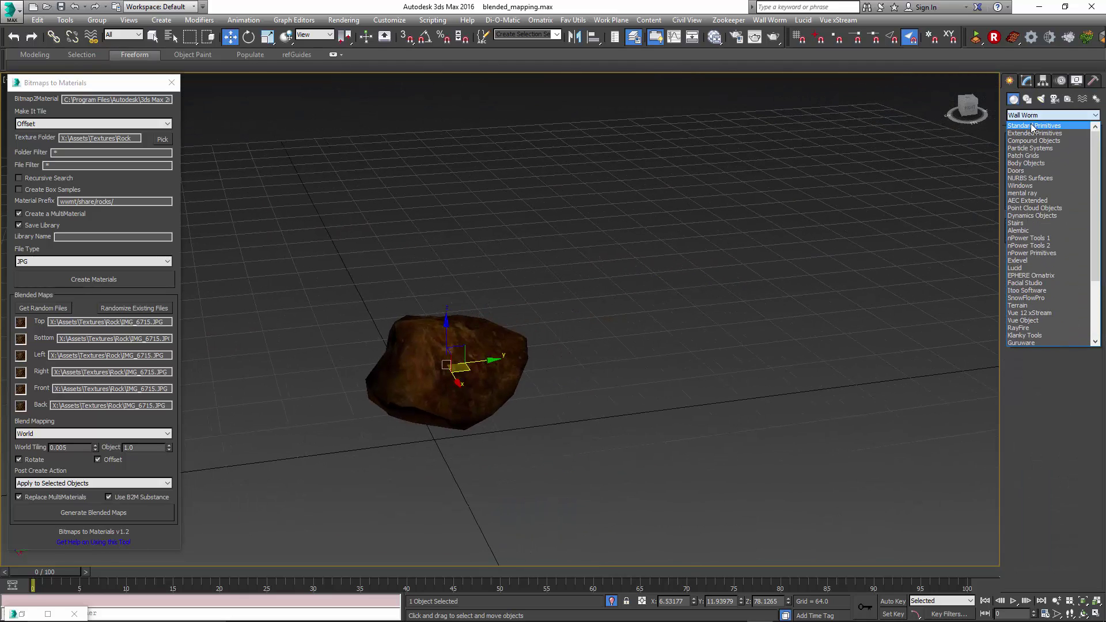
pyautogui.click(1033, 126)
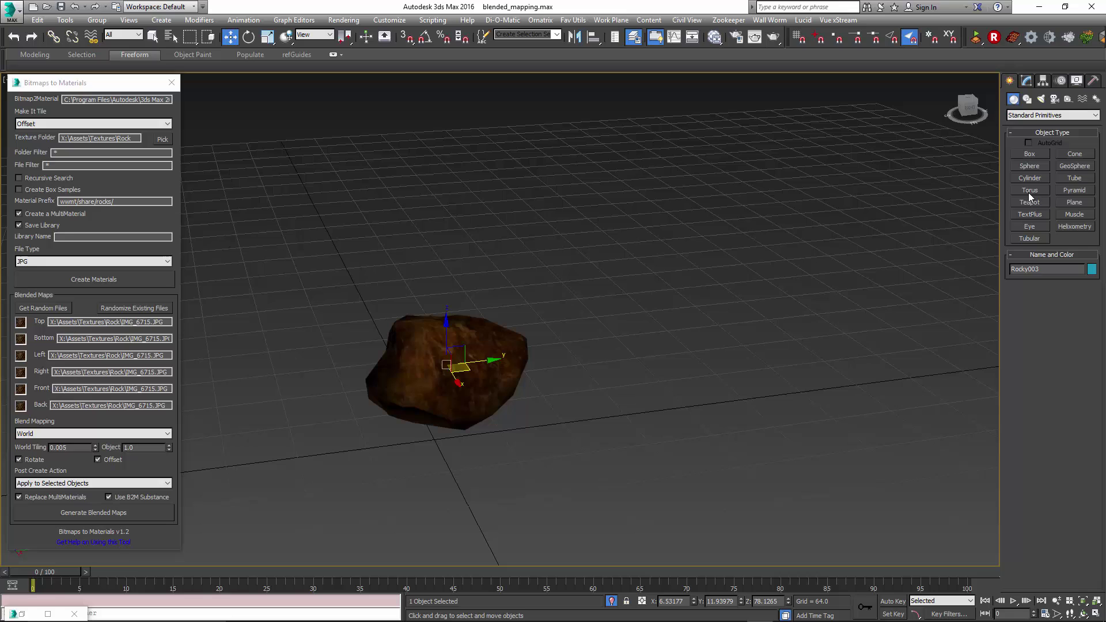
pyautogui.click(1030, 202)
pyautogui.moveTo(718, 403); pyautogui.dragTo(829, 397)
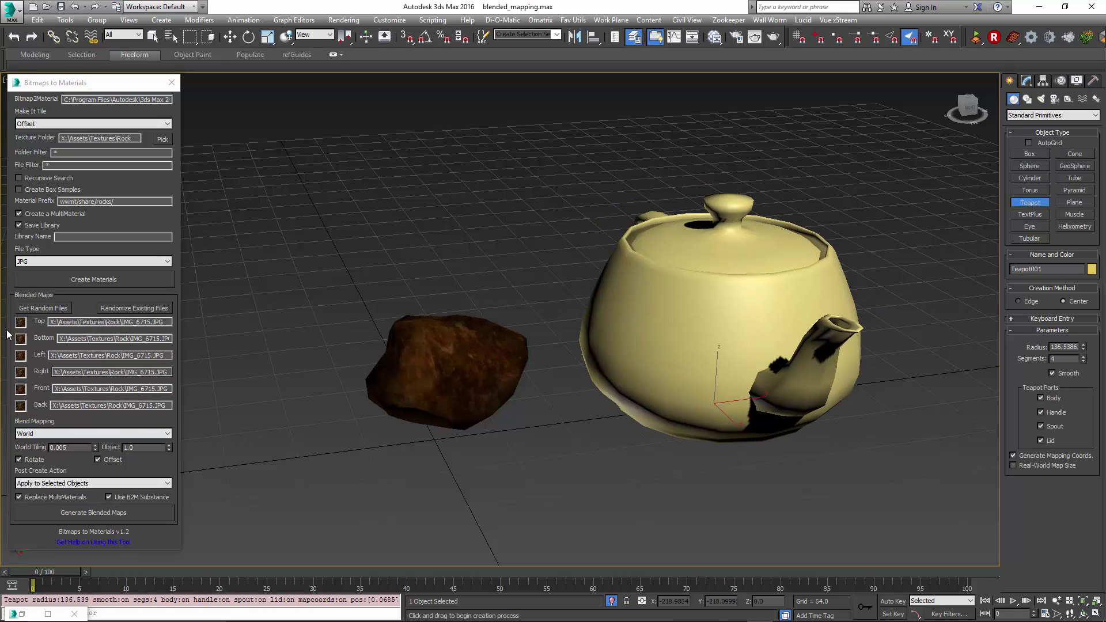
# Load random rock textures and generate a World-mapped blended material on Teapot001
pyautogui.click(40, 309)
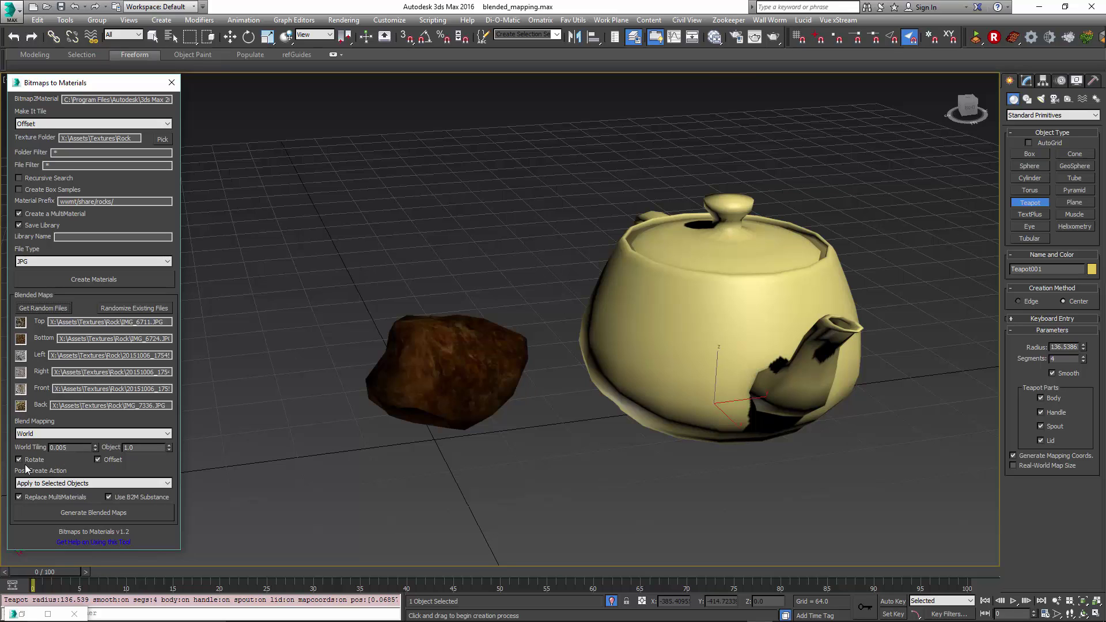
pyautogui.rightClick(634, 341)
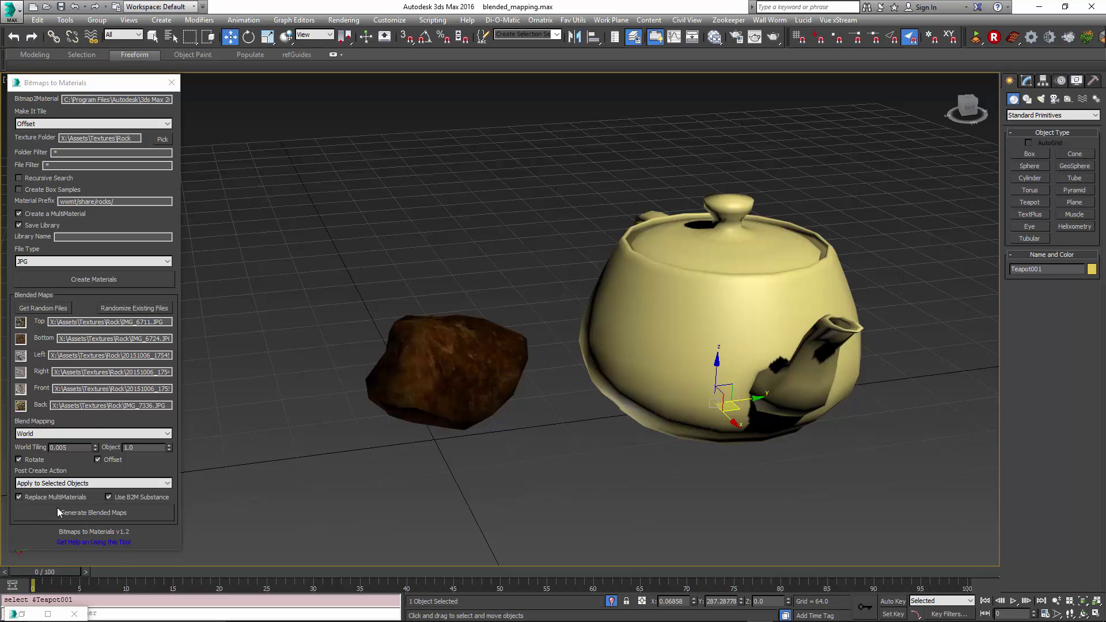
pyautogui.click(109, 512)
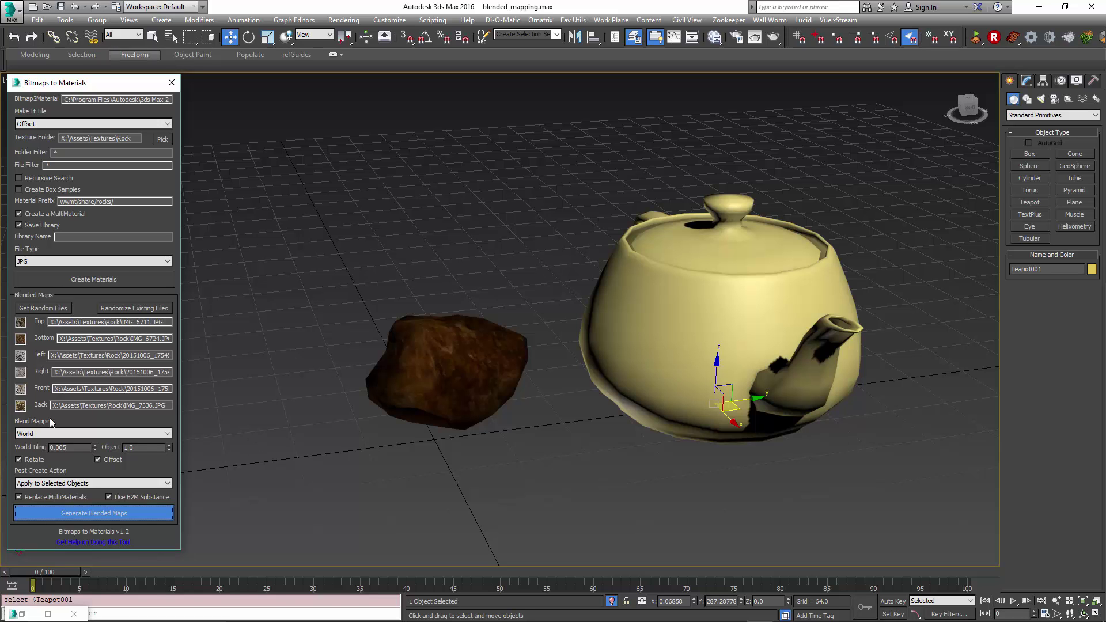
pyautogui.moveTo(704, 370); pyautogui.dragTo(645, 433, button='middle')
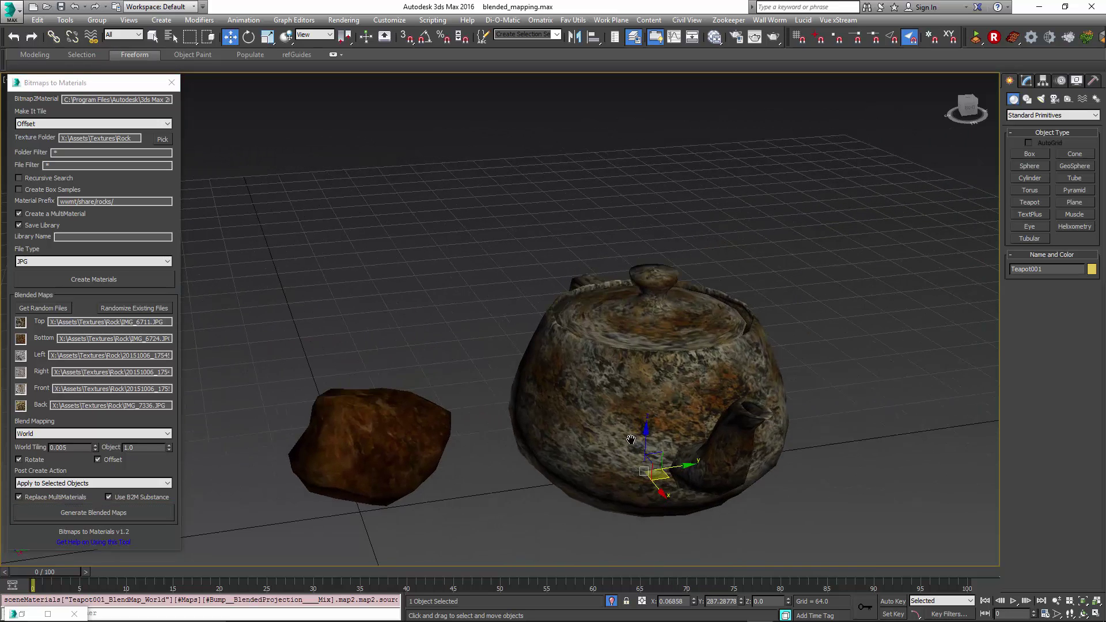
# Zoom in, produce a perspective render of the rock-textured teapot, and select the teapot
pyautogui.scroll(8, 729, 98)
pyautogui.click(774, 37)
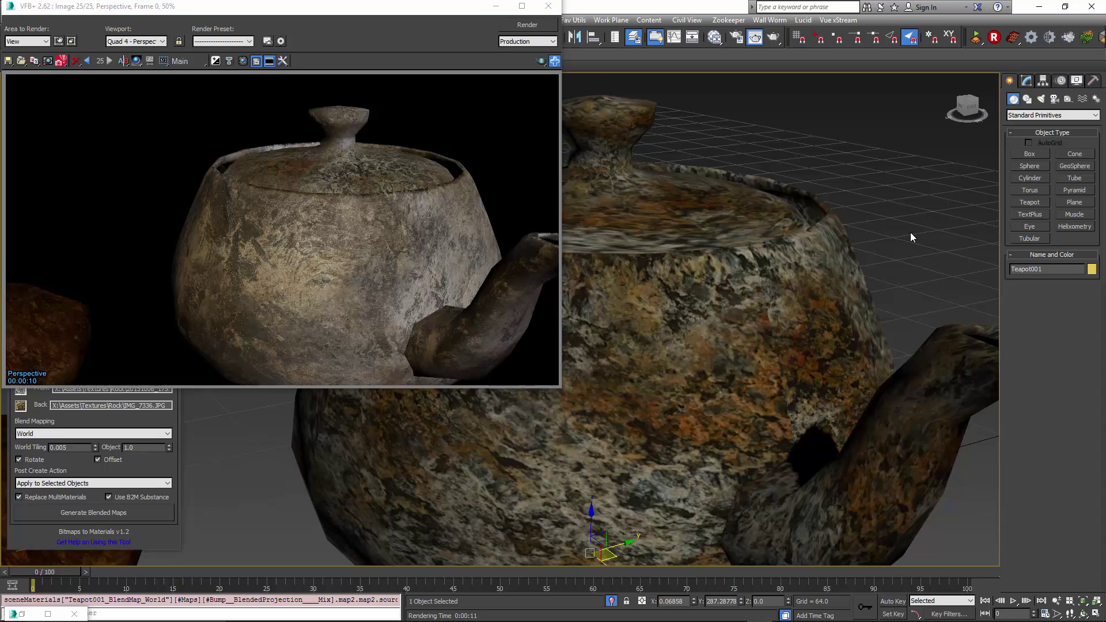
pyautogui.click(710, 309)
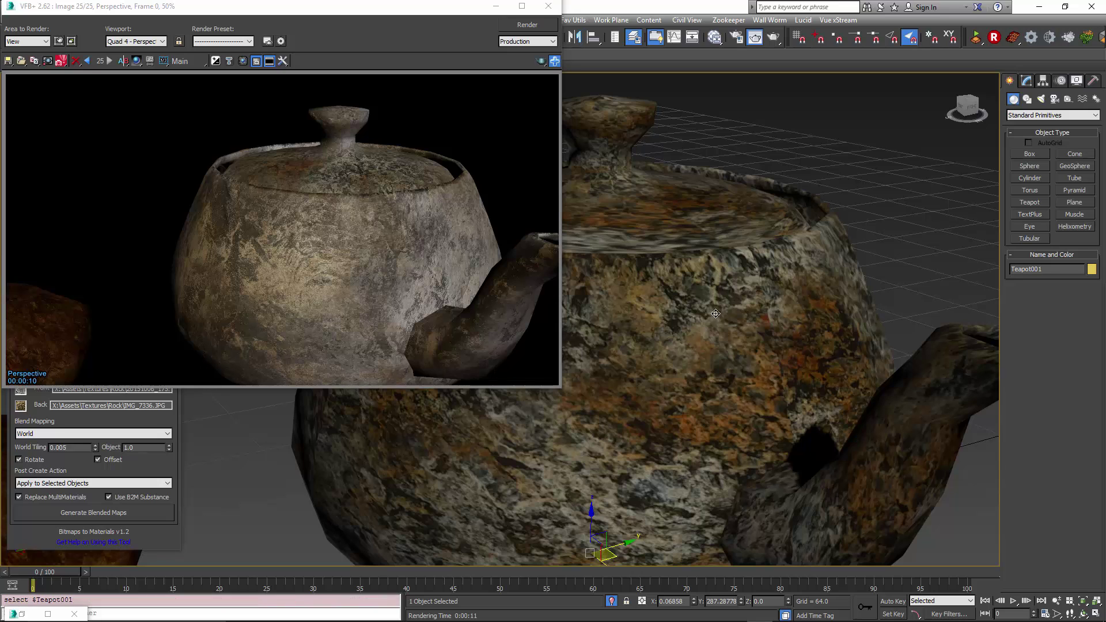
# Increase Teapot001's Segments from 4 to 11 and render the smoother teapot again
pyautogui.click(1025, 82)
pyautogui.moveTo(1080, 234); pyautogui.dragTo(1083, 231)
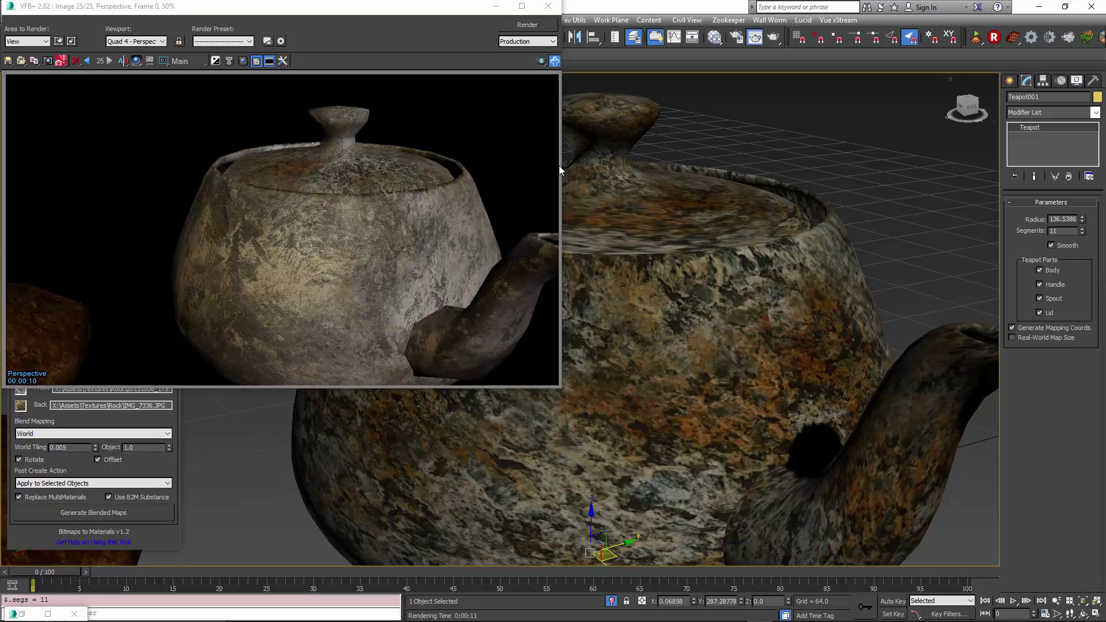
pyautogui.click(526, 25)
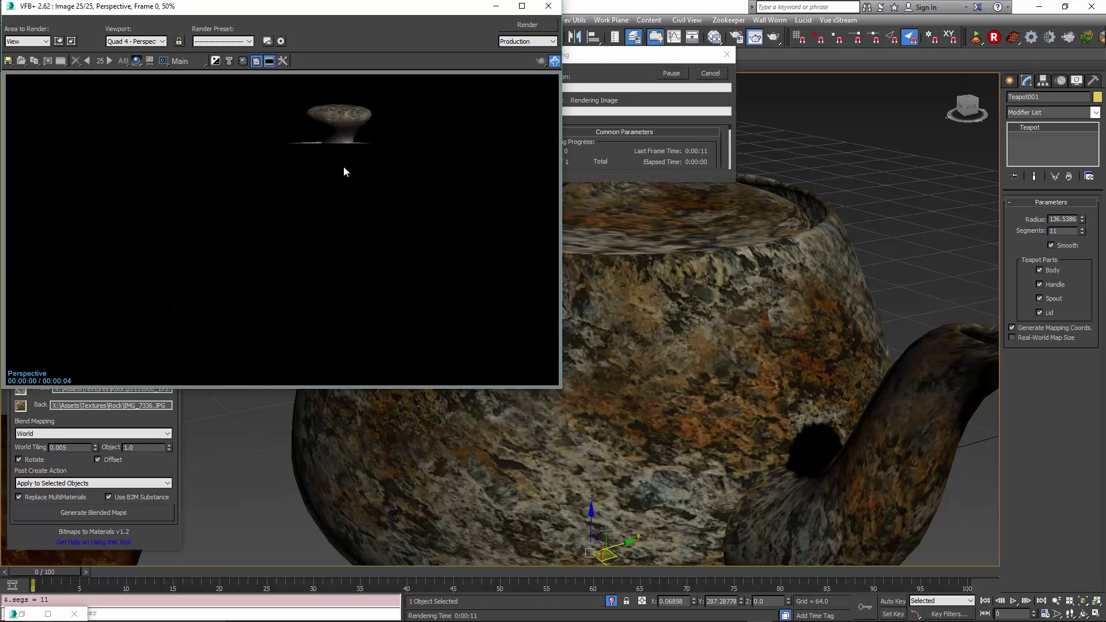